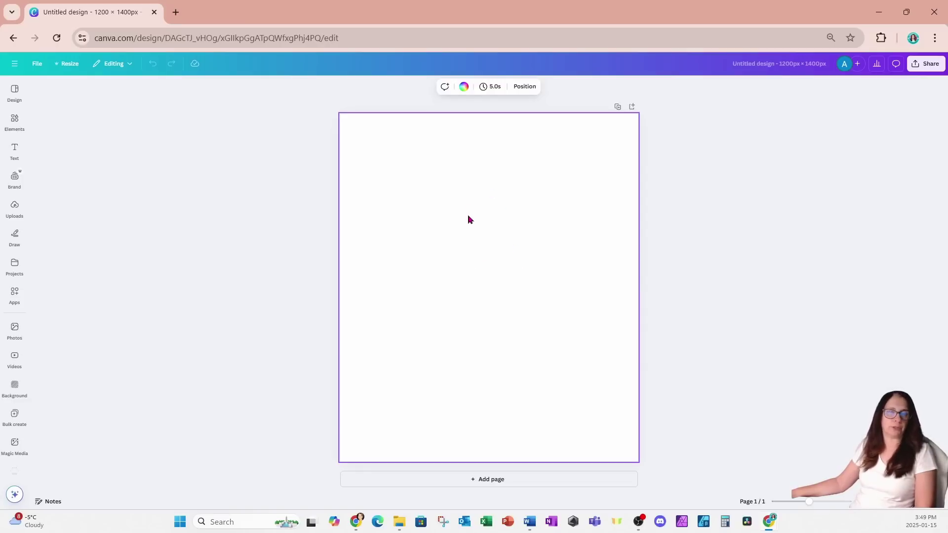
Open the Elements library beside the blank 1200 × 1400 px page
left_click(16, 123)
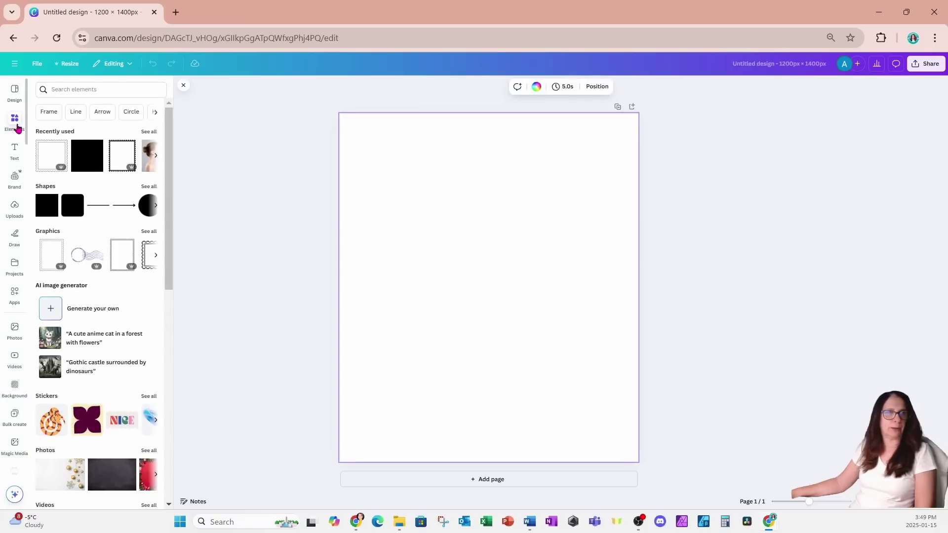
Search Elements for 'STAMP BORDER', add the perforated border, and enlarge and centre it on the page
left_click(71, 85)
type("ST")
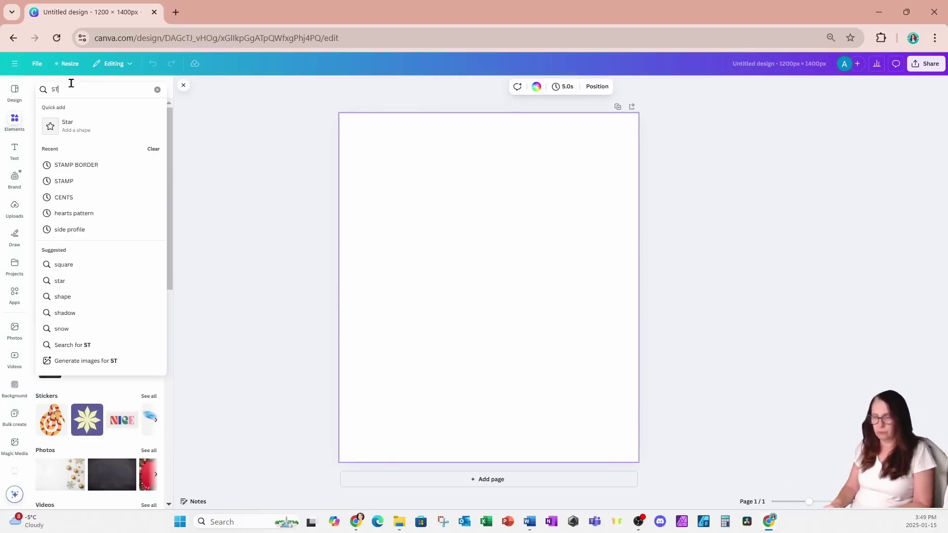
type("AMP BORDER")
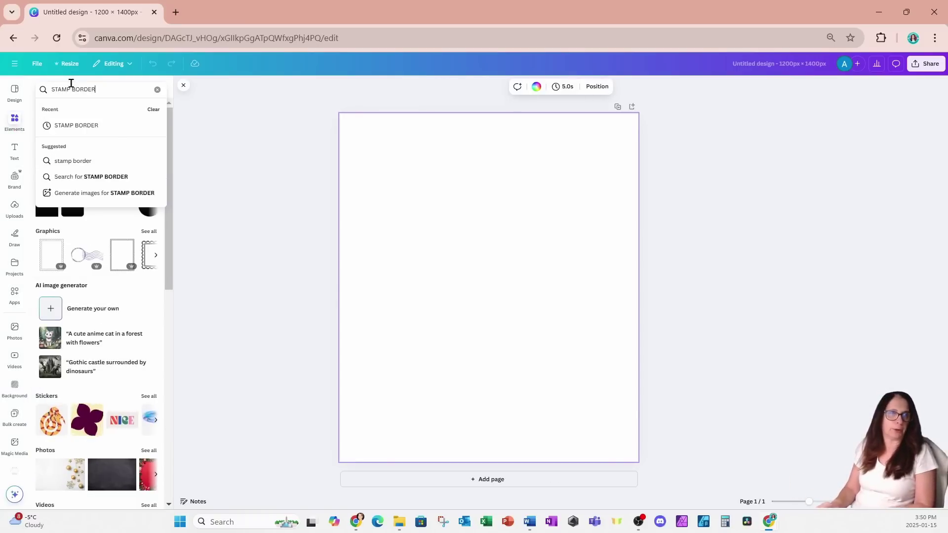
key("Return")
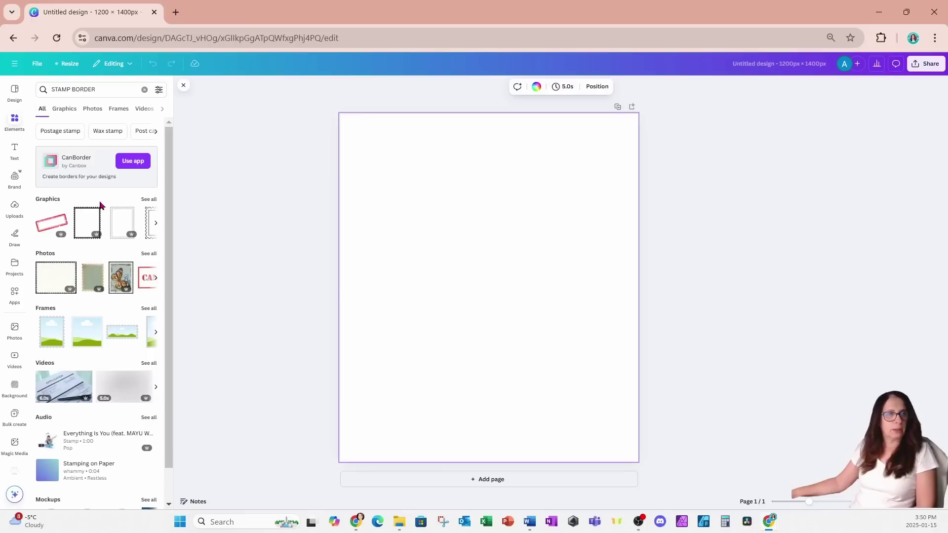
left_click(84, 224)
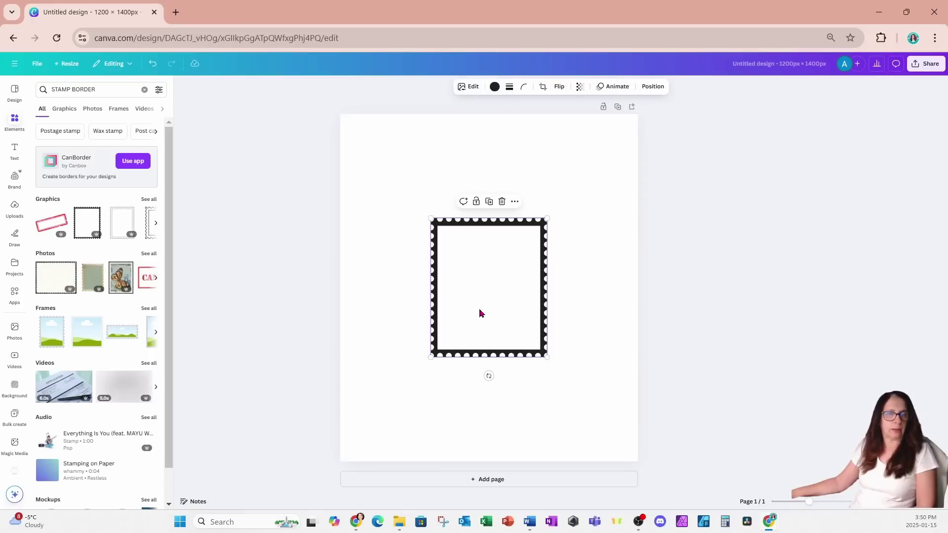
left_click_drag(478, 313, 398, 212)
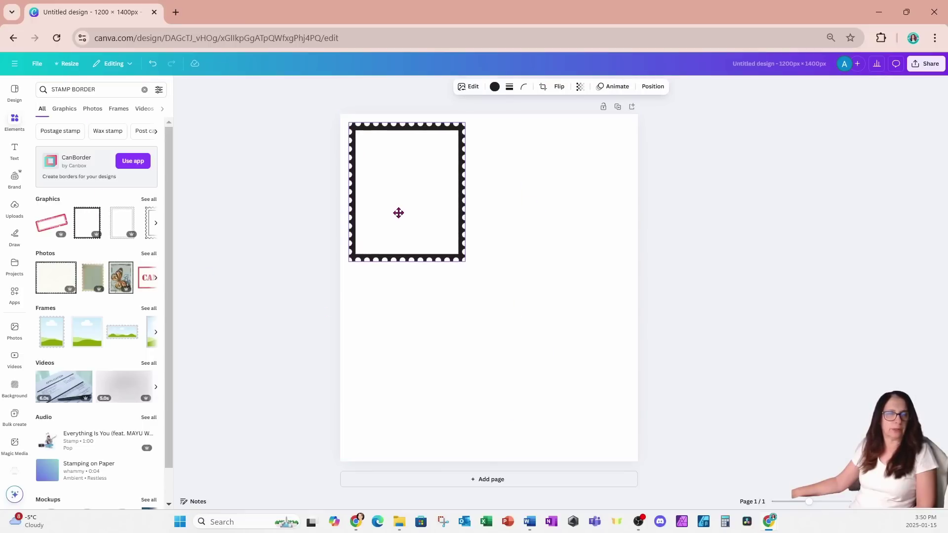
left_click_drag(462, 265, 634, 450)
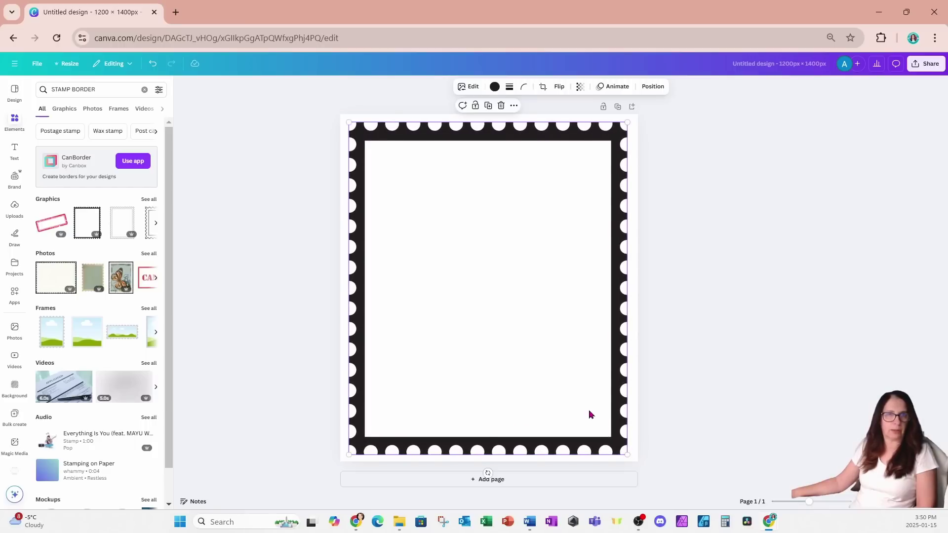
left_click_drag(590, 414, 590, 409)
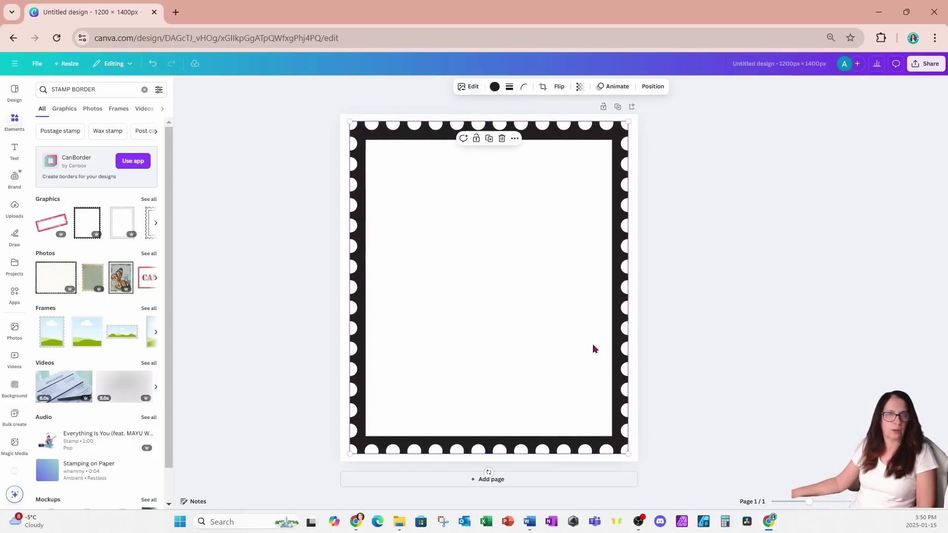
left_click(494, 88)
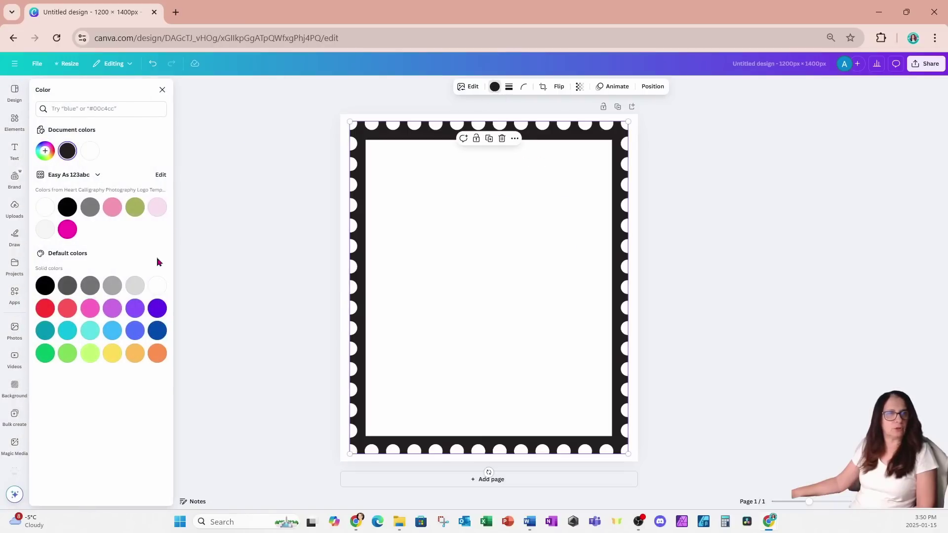
Recolour the perforated stamp border from black to the default red
left_click(45, 308)
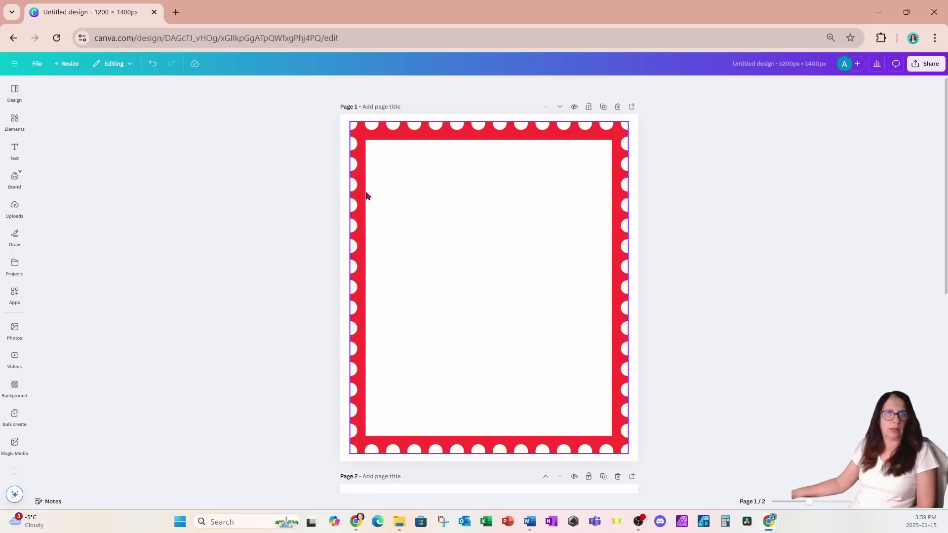
left_click(540, 280)
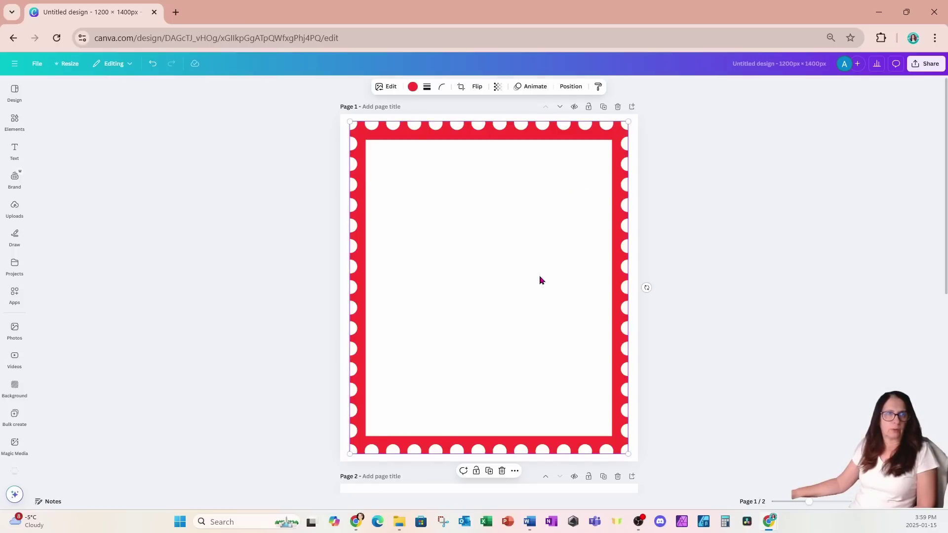
left_click(14, 121)
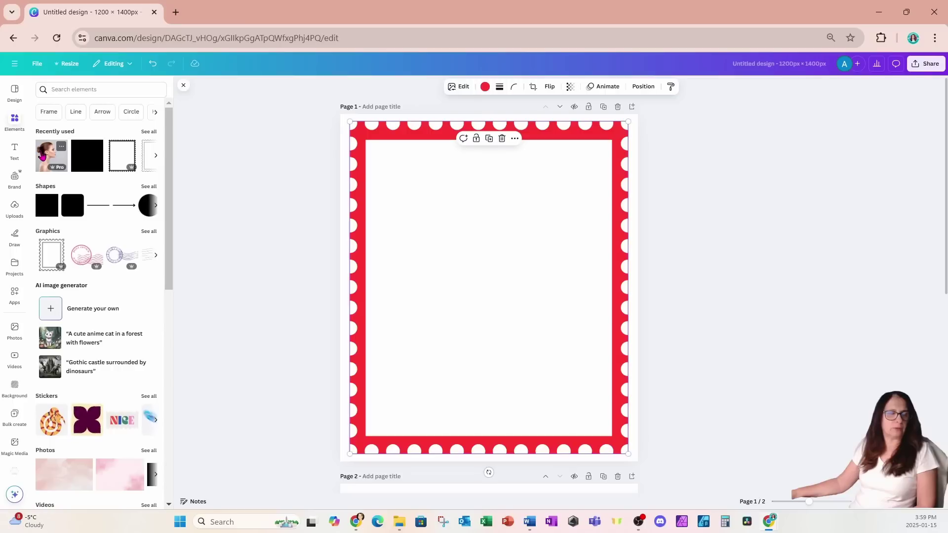
Add the woman's side-profile portrait from Recently used into the red frame, then search Apps for 'SKETCH'
left_click(43, 156)
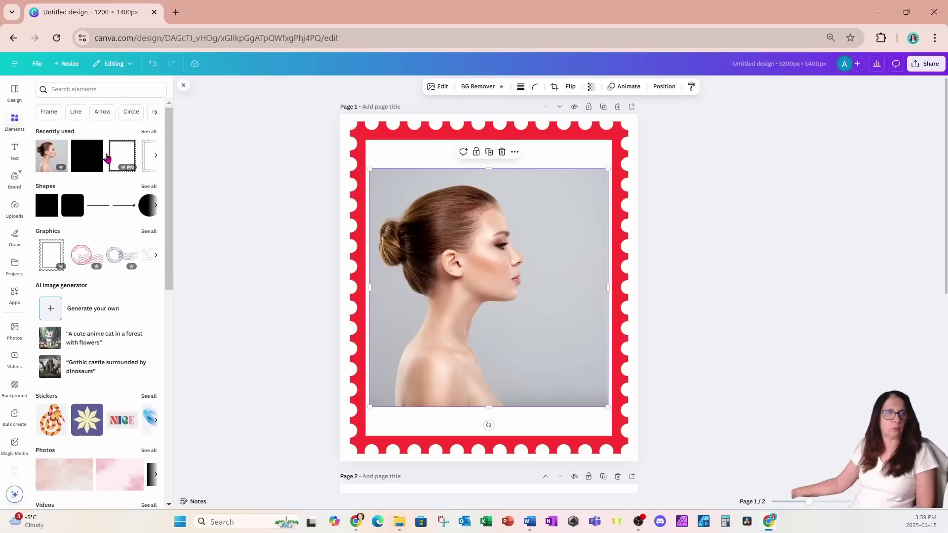
left_click(15, 295)
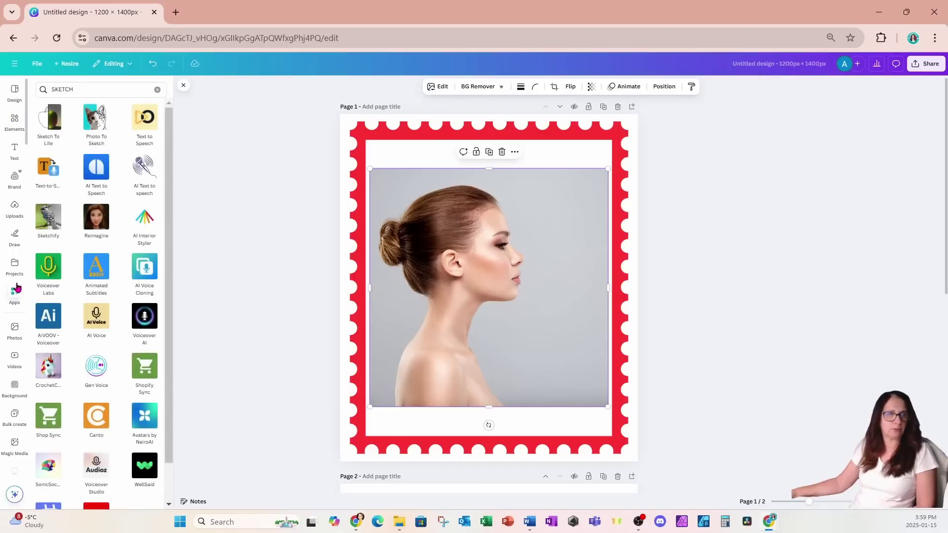
Convert the portrait with Photo To Sketch at strength 2 and move the sketch lower in the frame
left_click(96, 132)
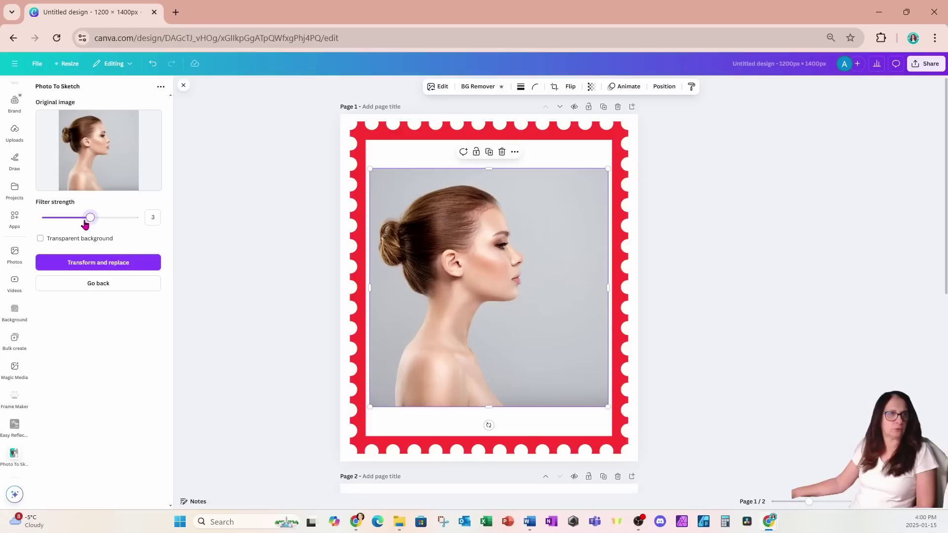
left_click_drag(85, 223, 79, 226)
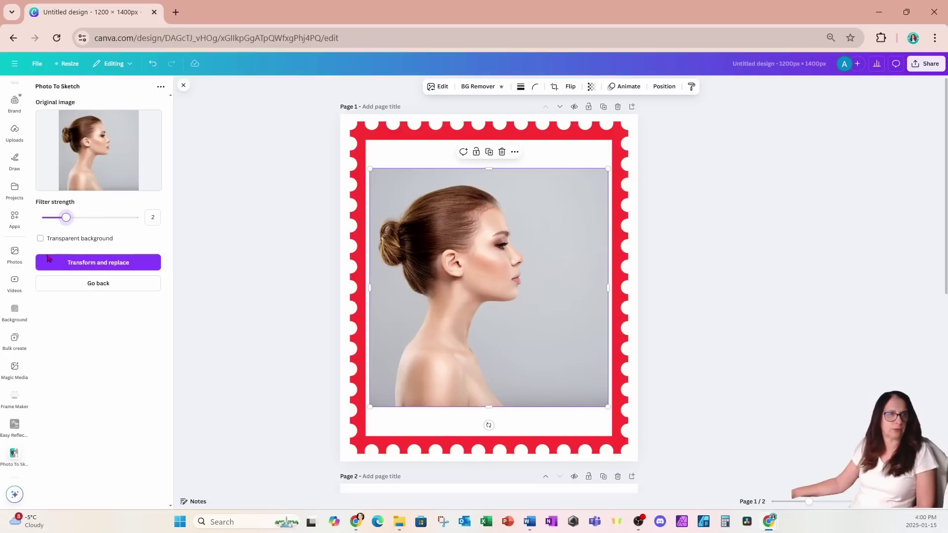
left_click(73, 263)
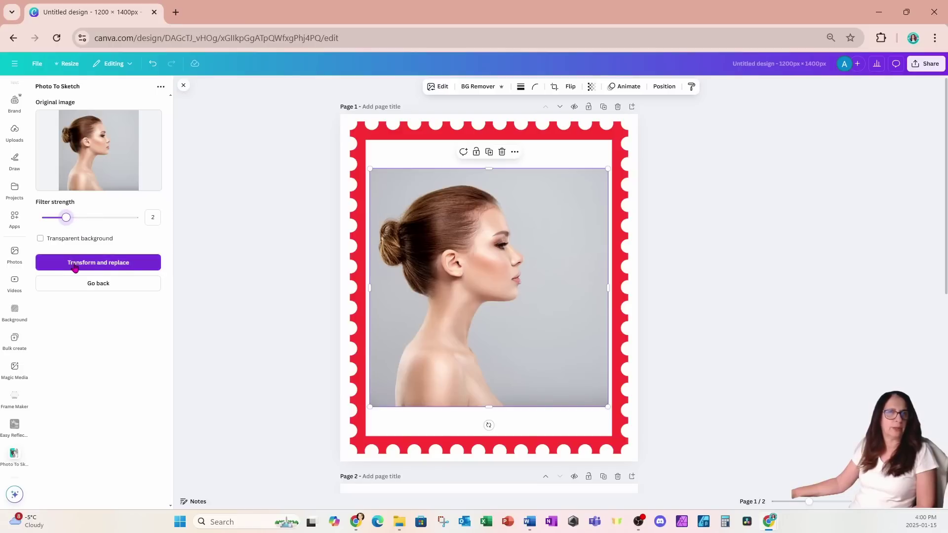
left_click(74, 265)
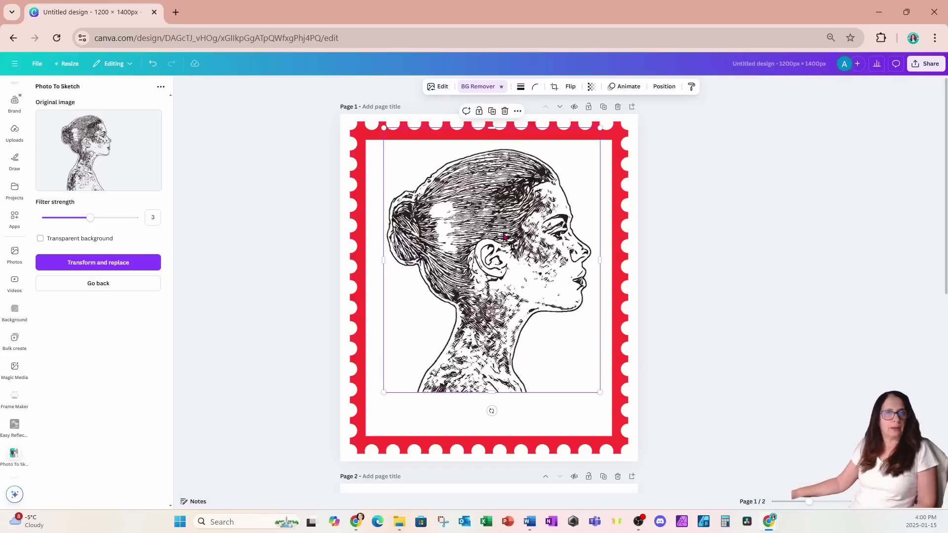
left_click_drag(508, 215, 503, 255)
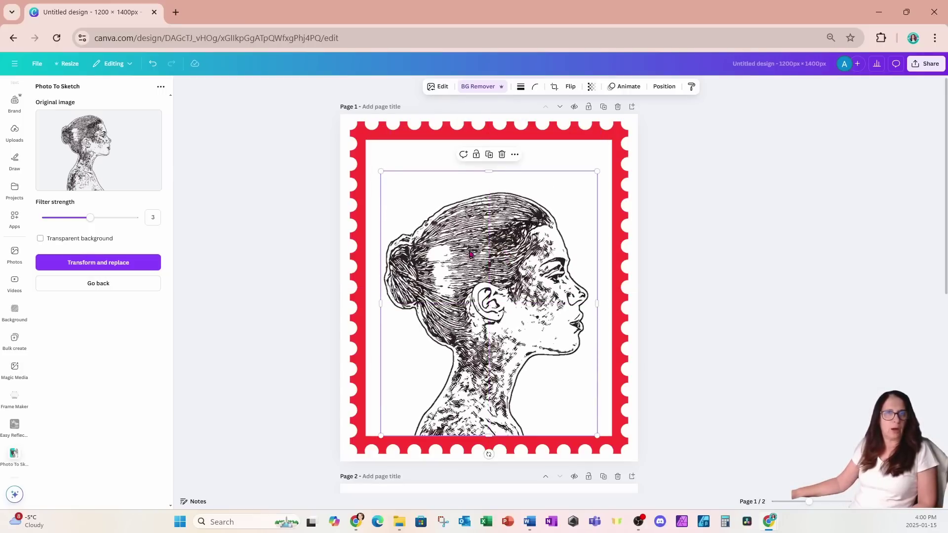
Give the sketch a custom Duotone with shadows starting at #990000, brightened to vivid red
left_click(437, 89)
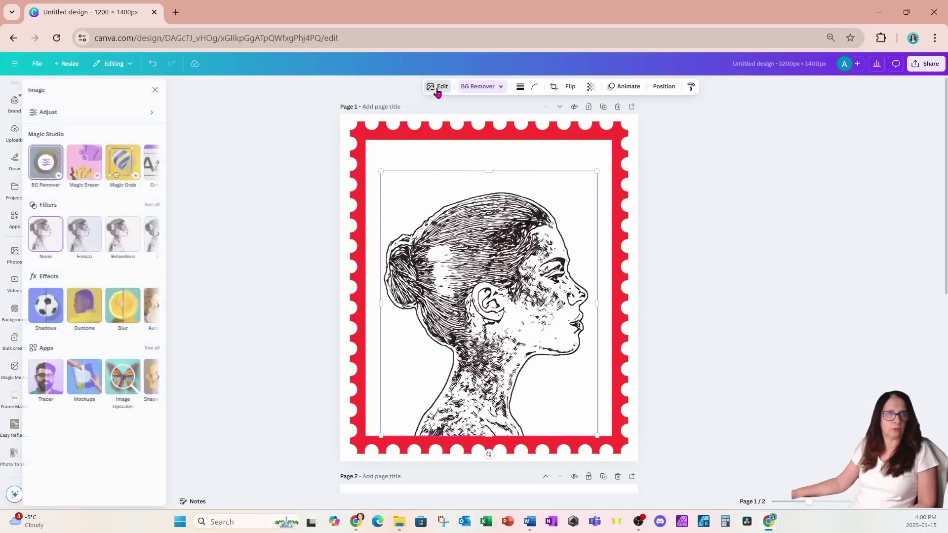
left_click(96, 307)
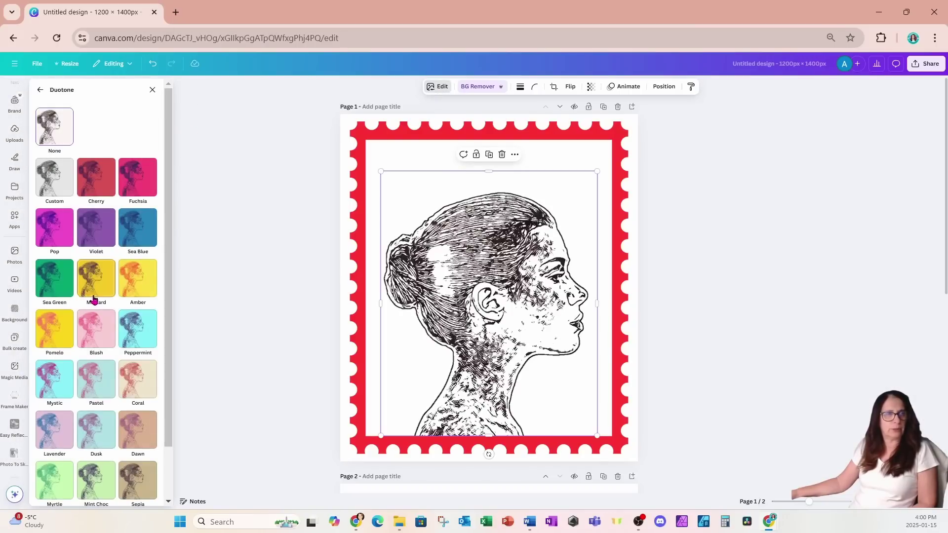
left_click(56, 186)
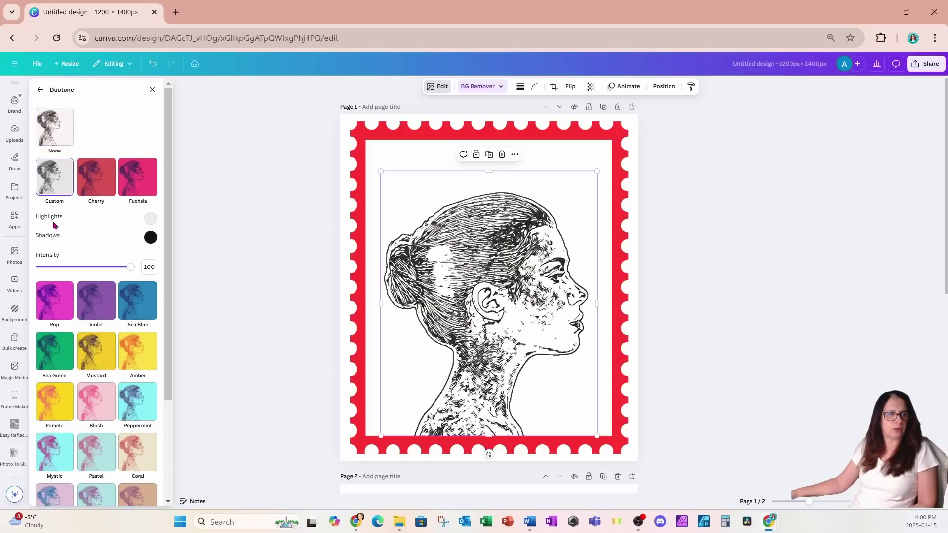
left_click(146, 241)
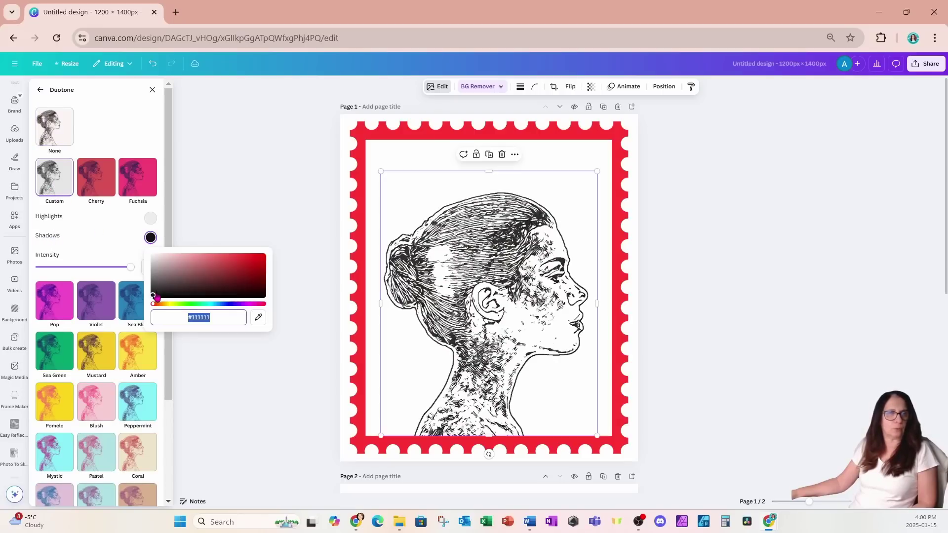
type("990000")
key("Return")
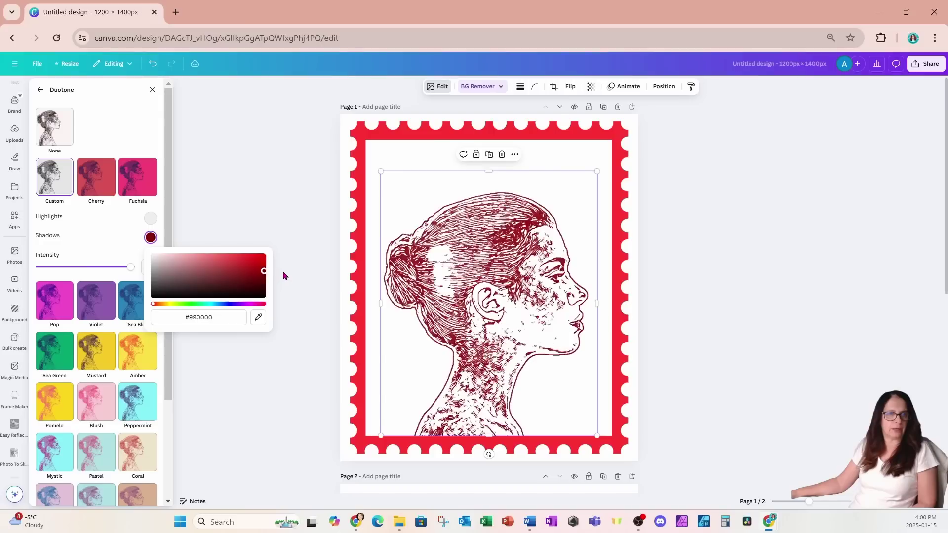
left_click_drag(283, 271, 258, 256)
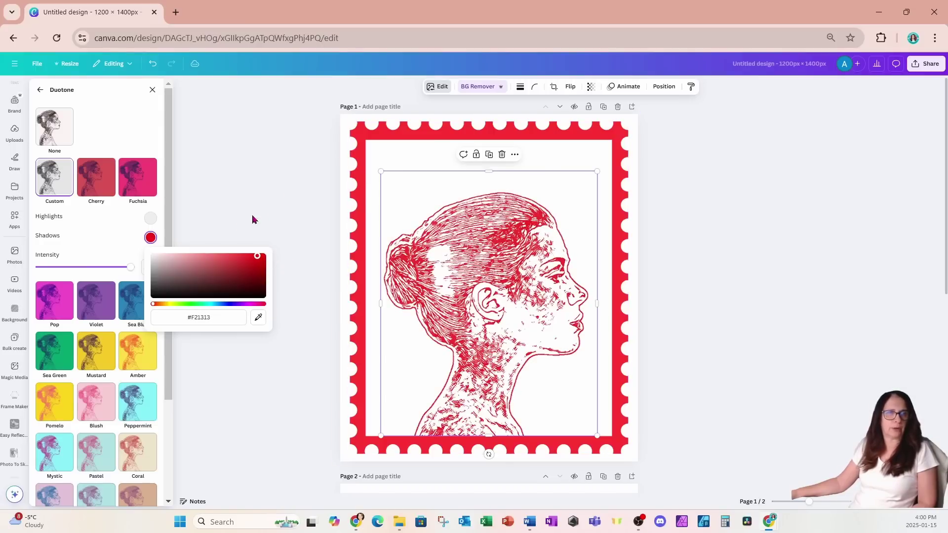
left_click(223, 316)
key("ctrl+c")
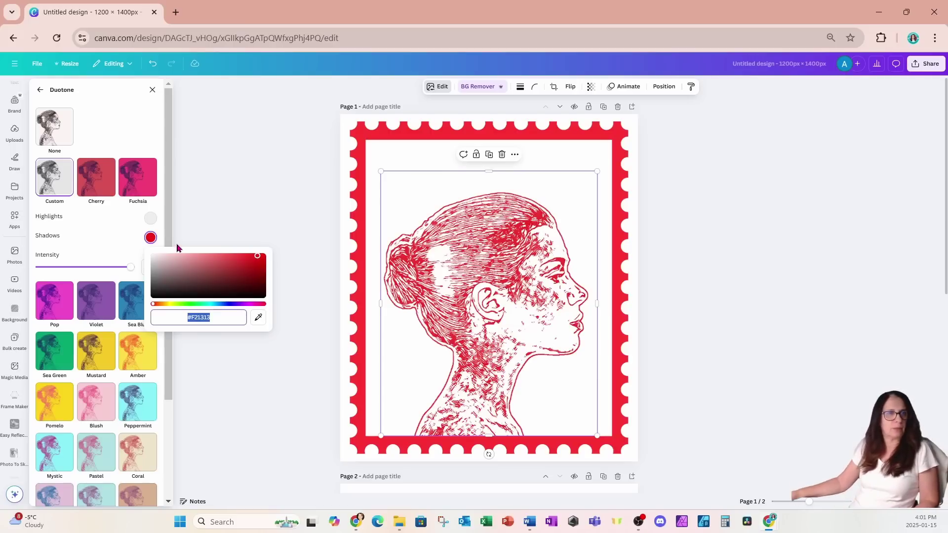
Set the duotone highlights to the stamp border's red #FF3131, sampled with the eyedropper
left_click(151, 218)
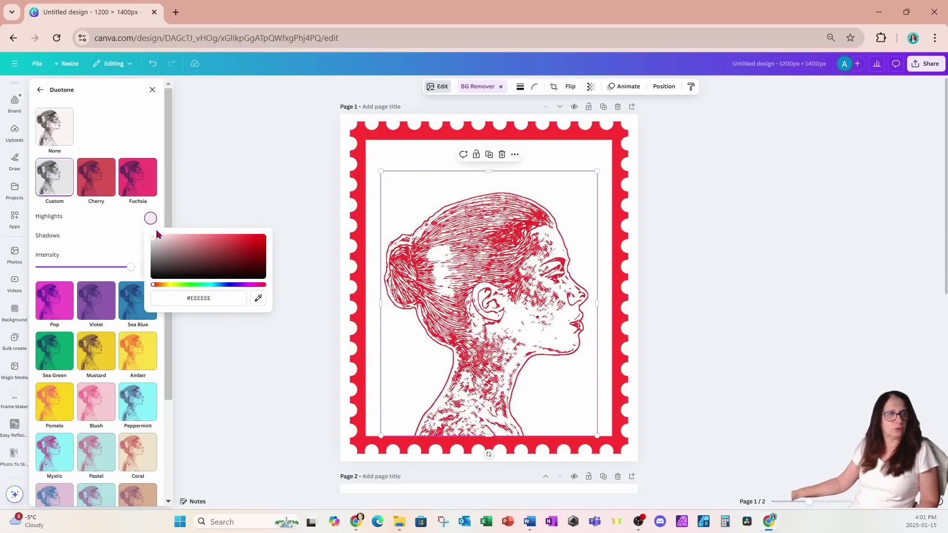
left_click(162, 298)
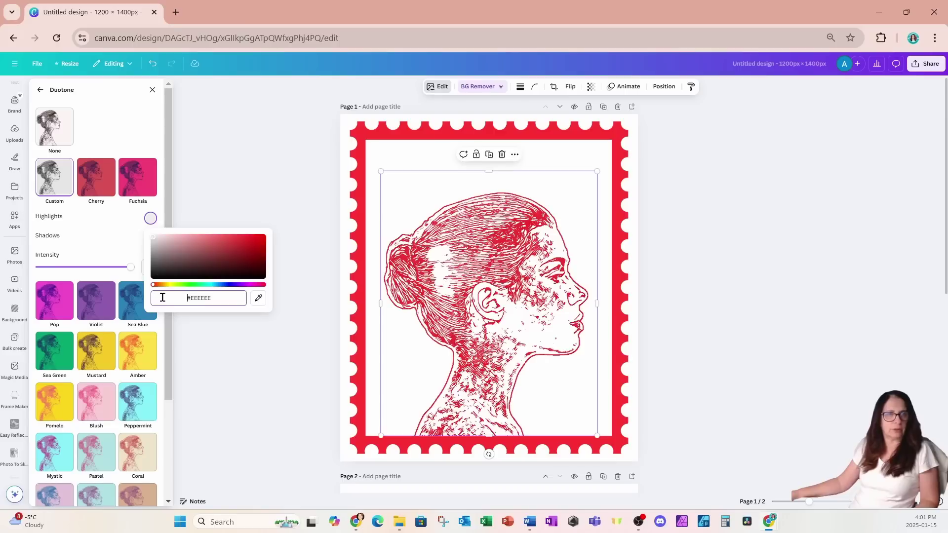
key("ctrl+a")
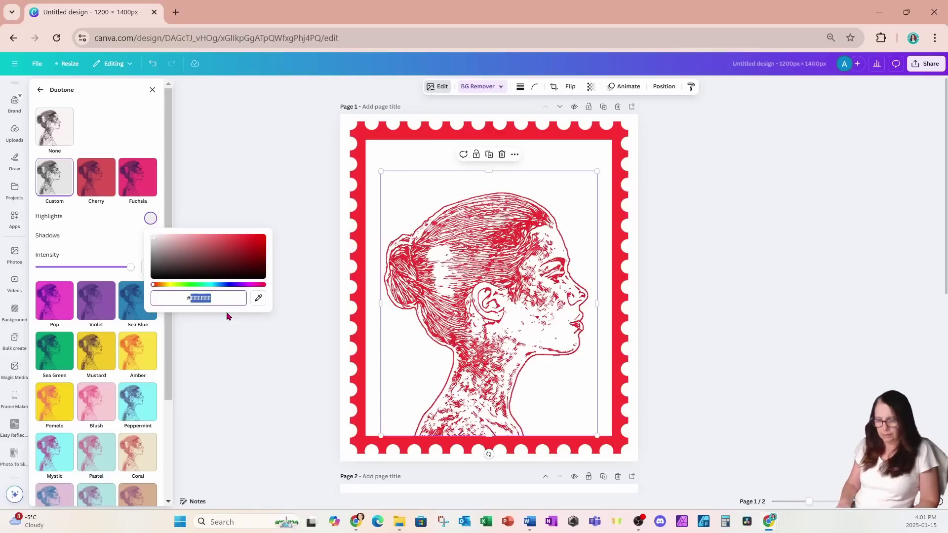
key("ctrl+v")
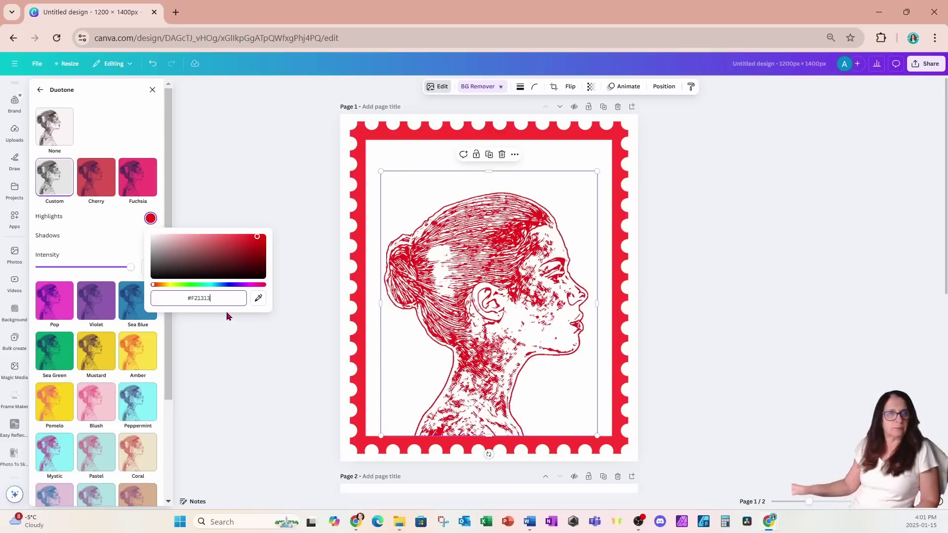
left_click(258, 299)
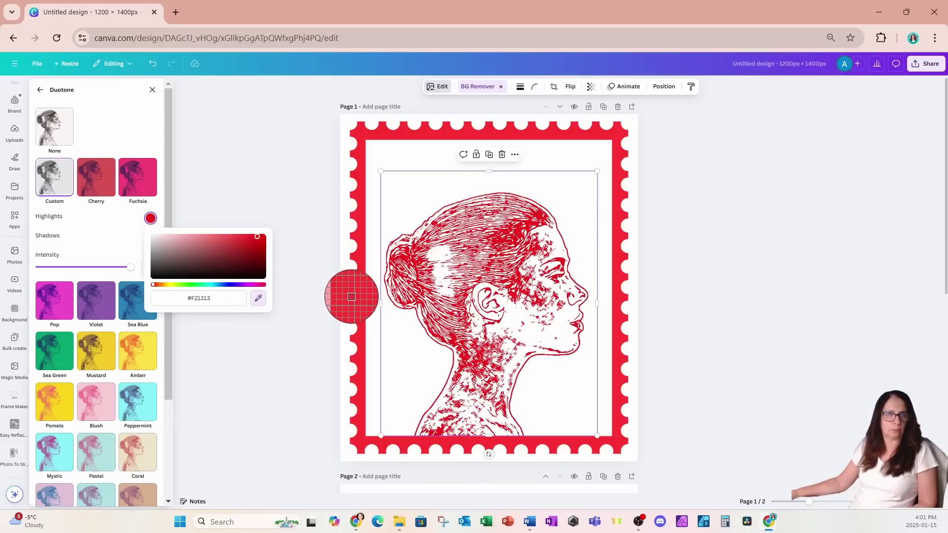
left_click(351, 296)
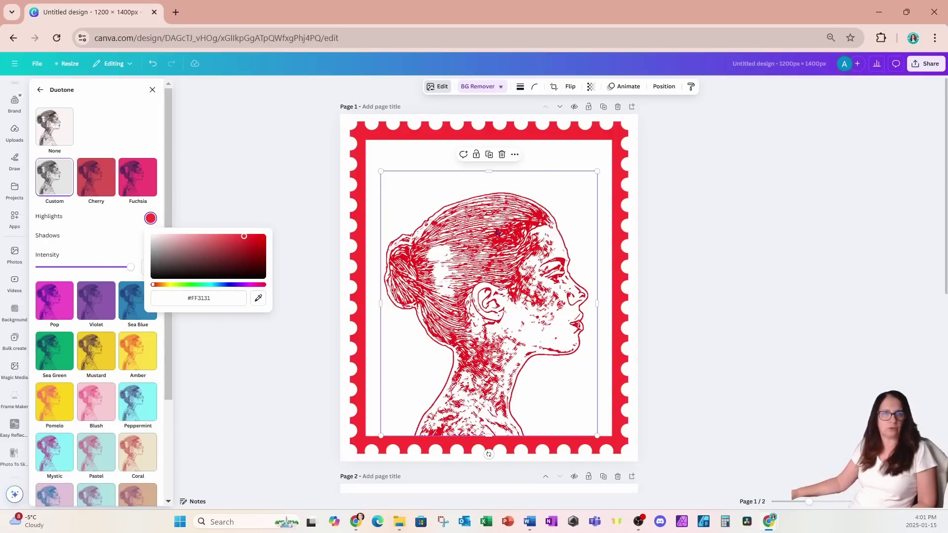
Stretch the red portrait taller and wider to fill the stamp's interior
left_click_drag(486, 171, 487, 157)
left_click_drag(381, 296, 376, 295)
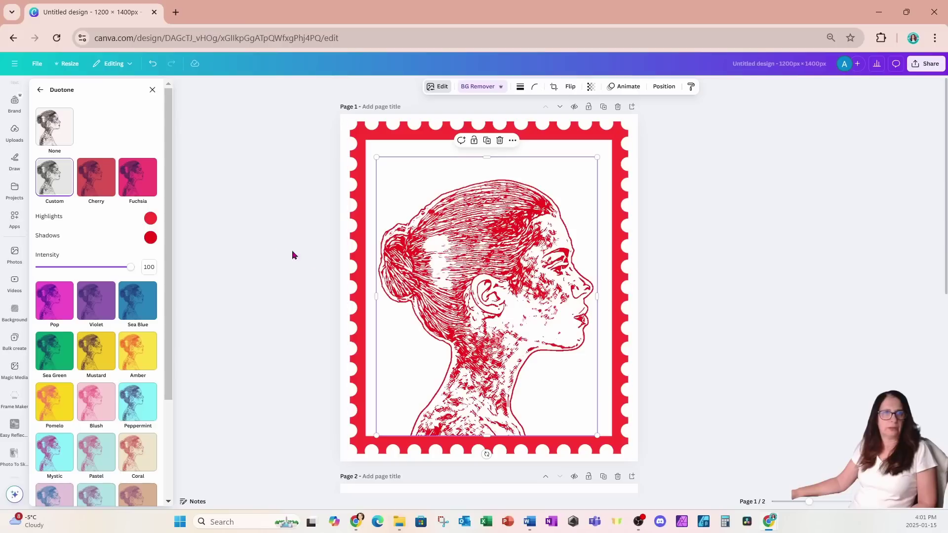
key("Escape")
left_click(275, 252)
left_click(391, 152)
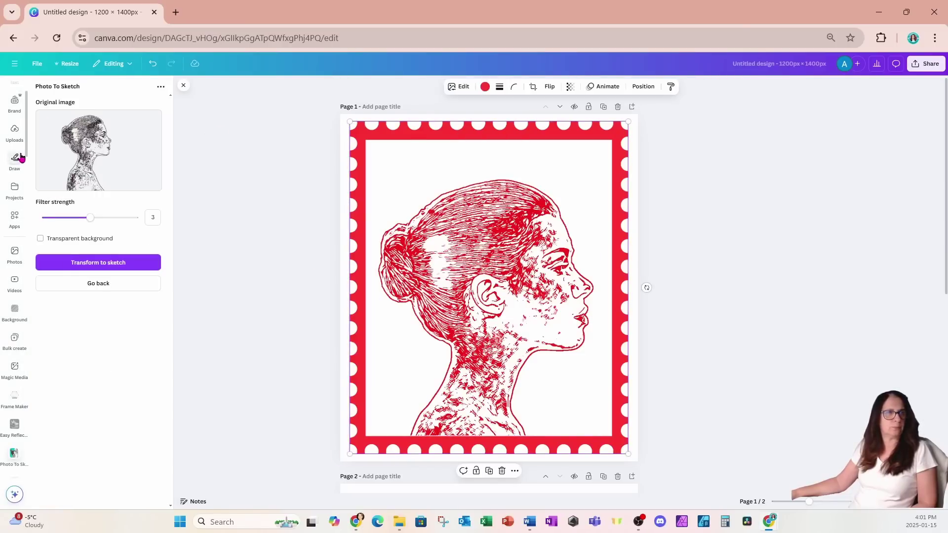
Add a square shape and enlarge it from the top-left to span the stamp's inner area
scroll(6, 168, "up", 2)
left_click(184, 86)
left_click(15, 176)
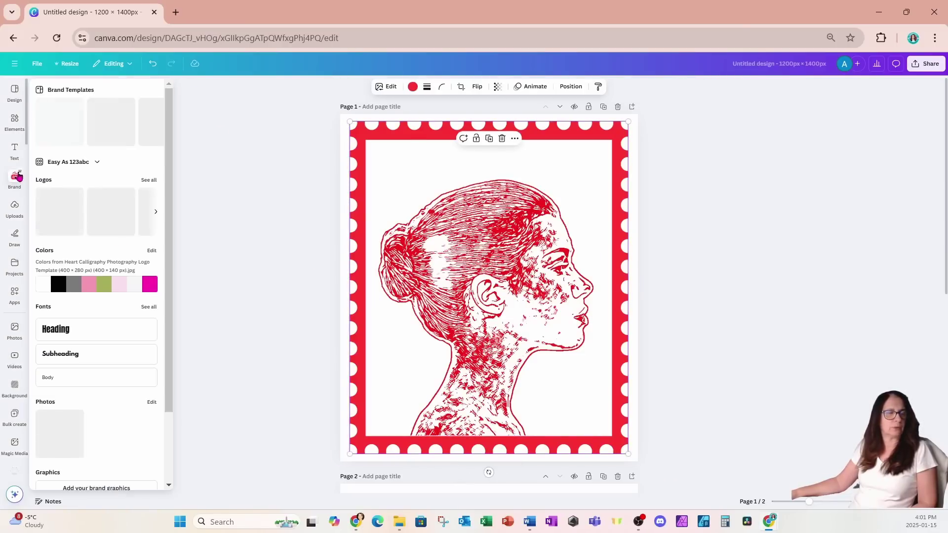
left_click(15, 121)
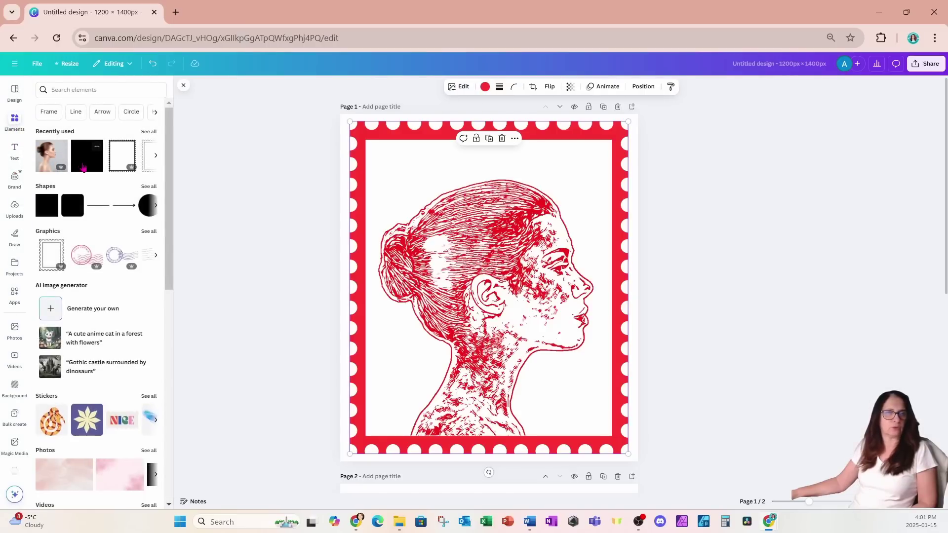
left_click(85, 166)
left_click_drag(461, 302, 389, 203)
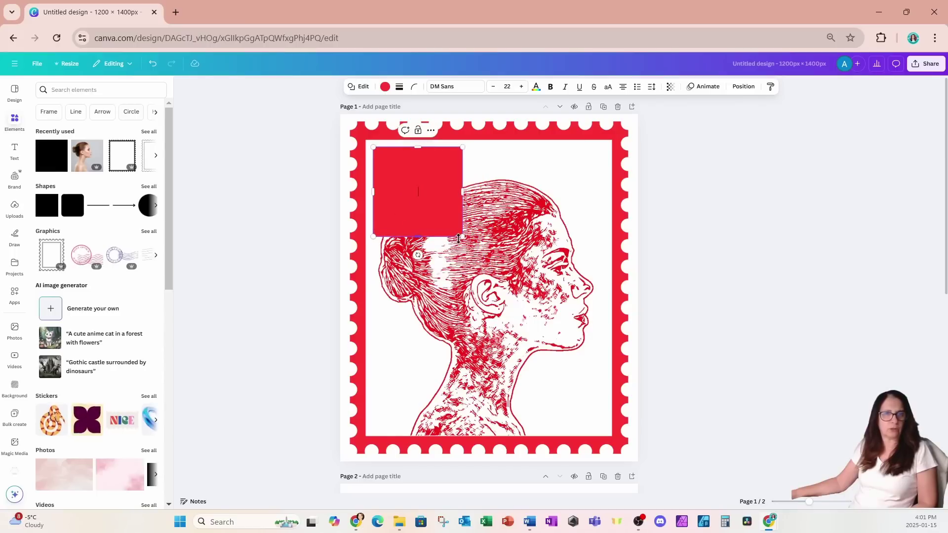
left_click_drag(461, 237, 603, 433)
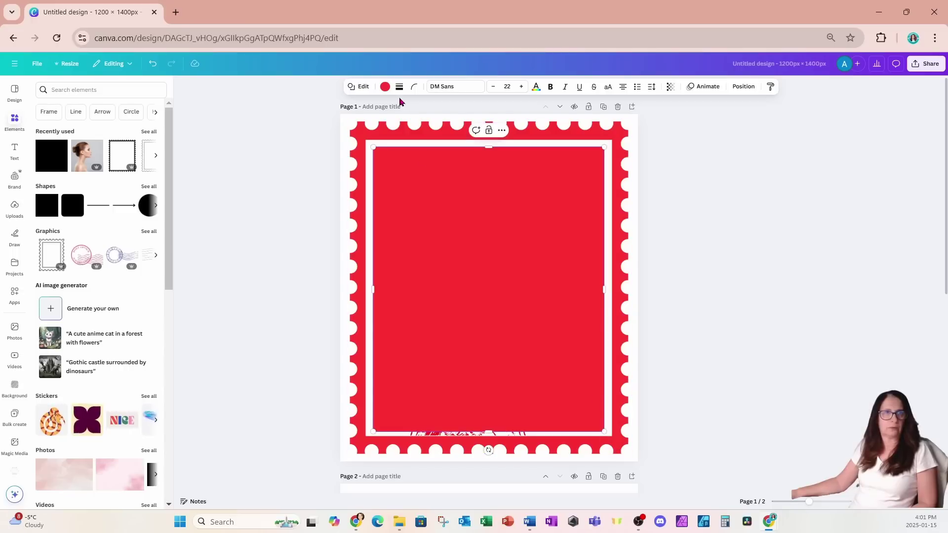
left_click(385, 86)
Clear the square's fill and give it a solid red border of weight 11
left_click(67, 151)
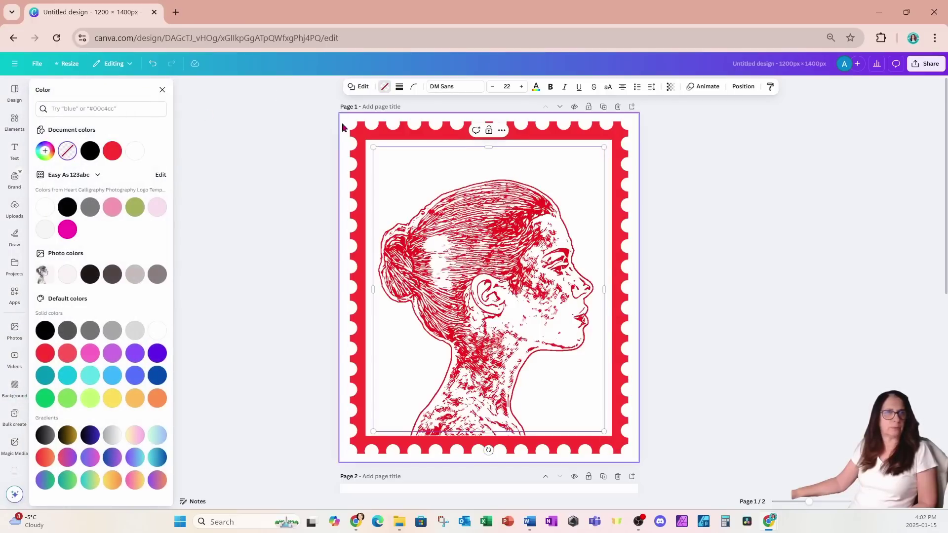
left_click(401, 89)
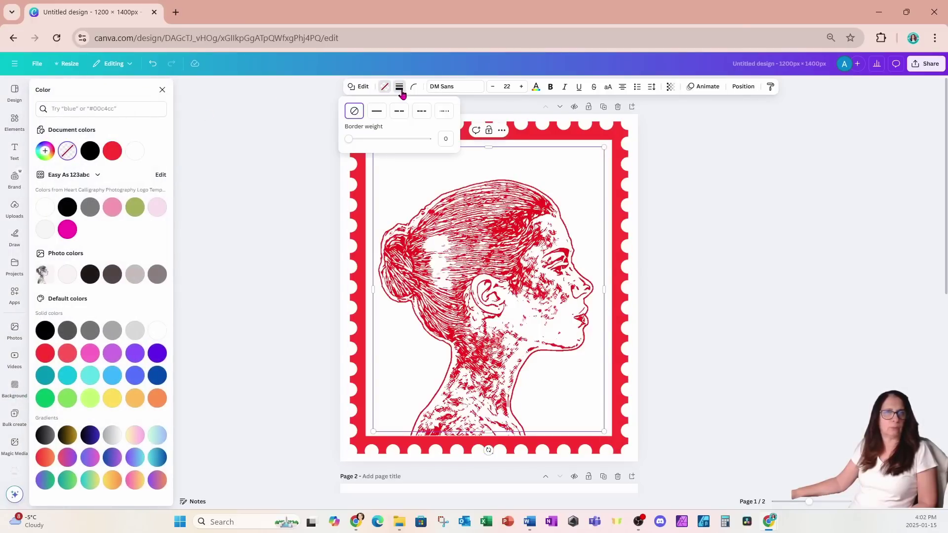
left_click(377, 112)
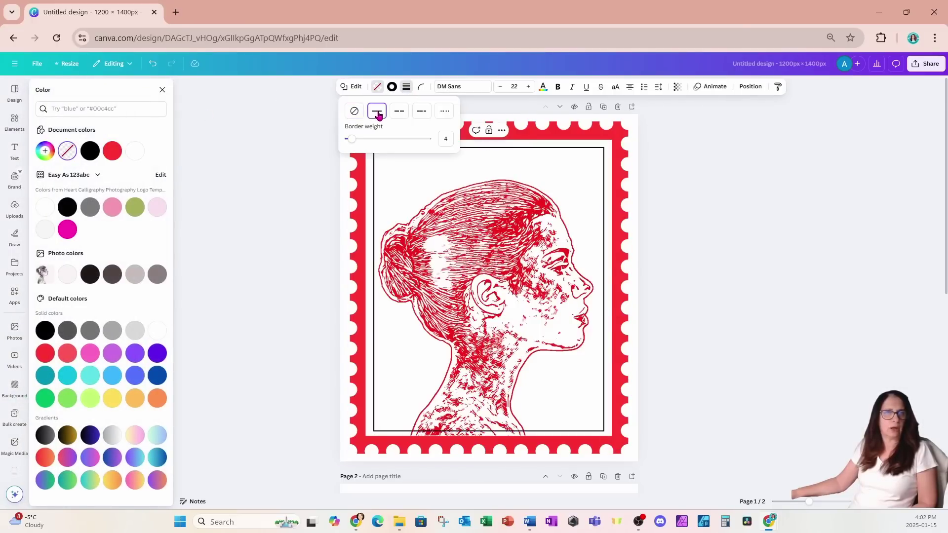
left_click(392, 87)
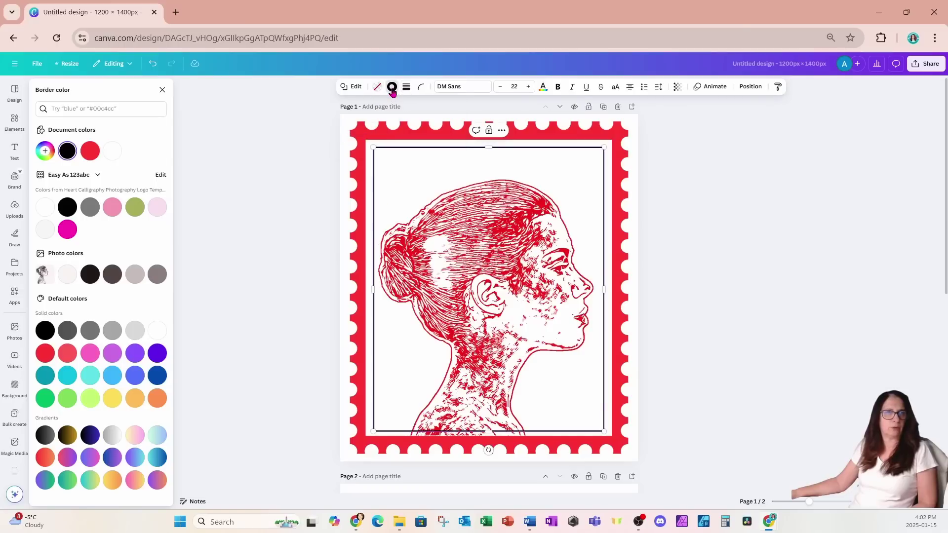
left_click(90, 151)
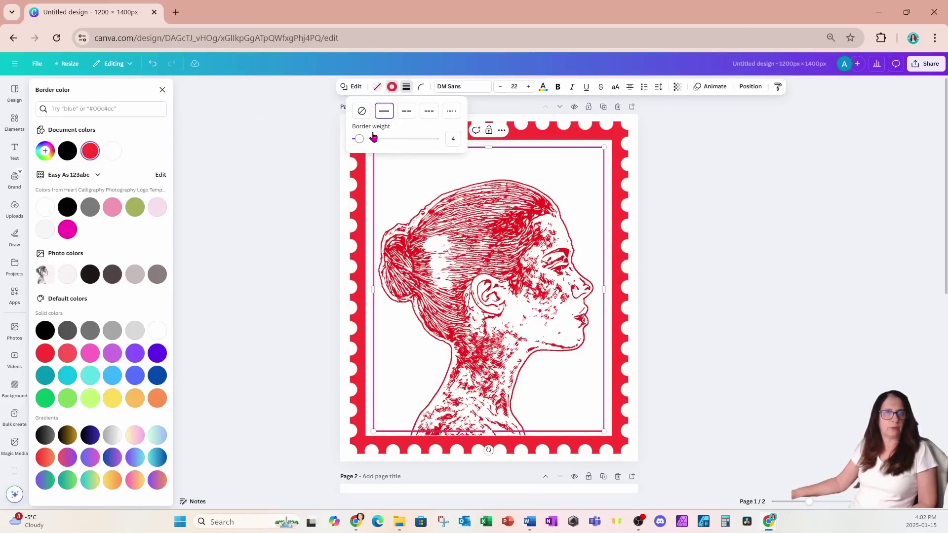
left_click_drag(360, 140, 365, 140)
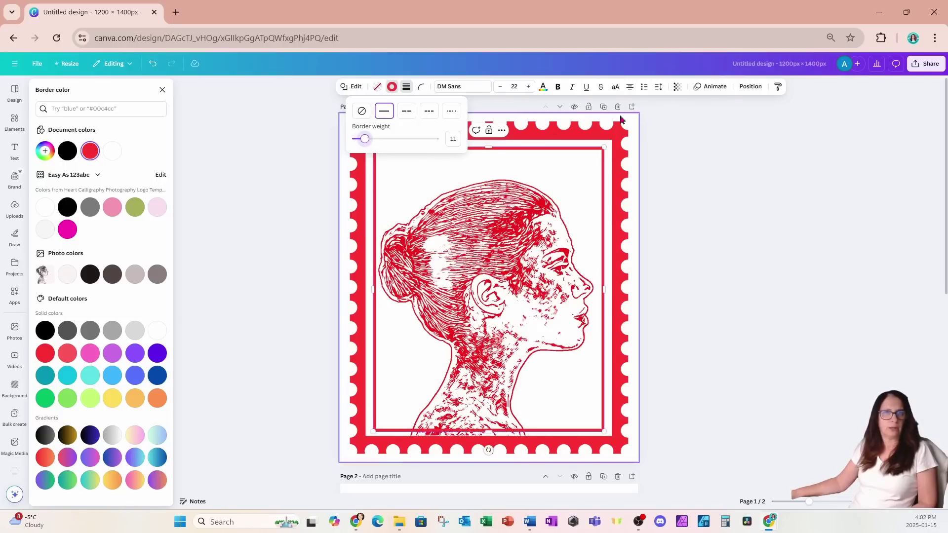
Layer the border frame beneath the portrait and shorten the portrait to 880 × 1,106
left_click(750, 87)
left_click(136, 111)
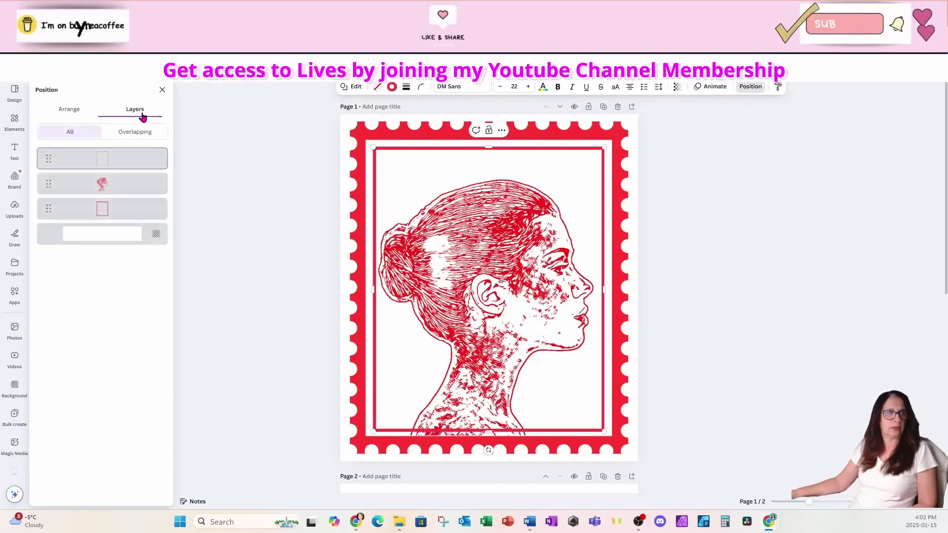
left_click_drag(126, 164, 125, 197)
left_click(472, 334)
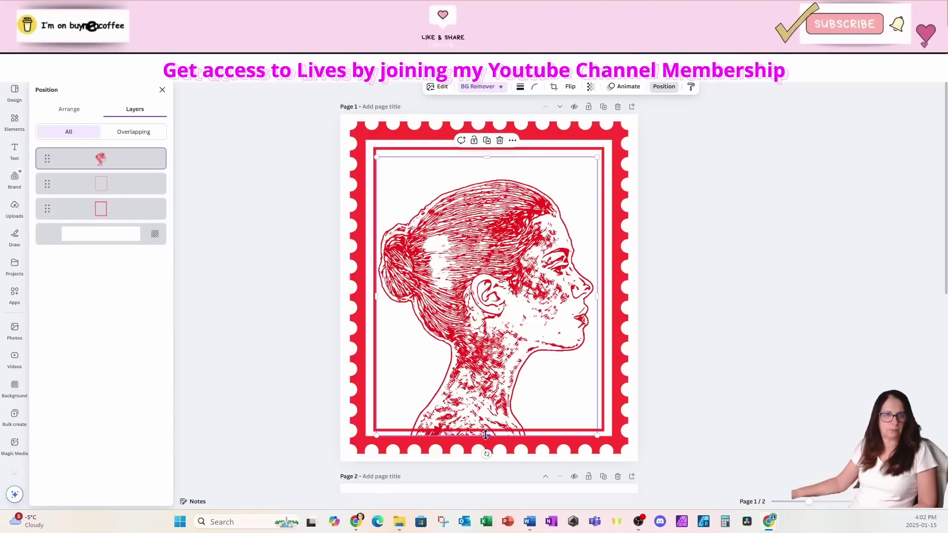
left_click_drag(487, 435, 486, 430)
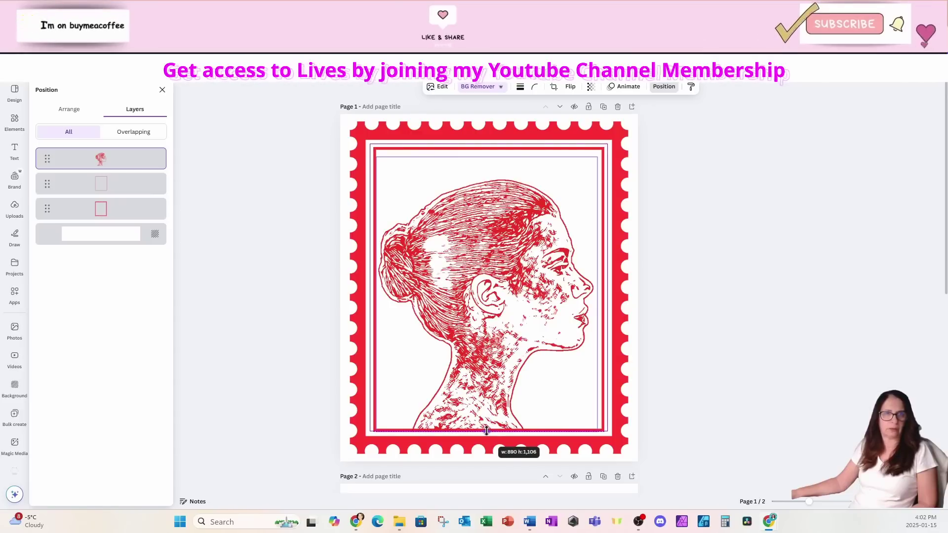
left_click_drag(486, 430, 486, 431)
left_click(766, 218)
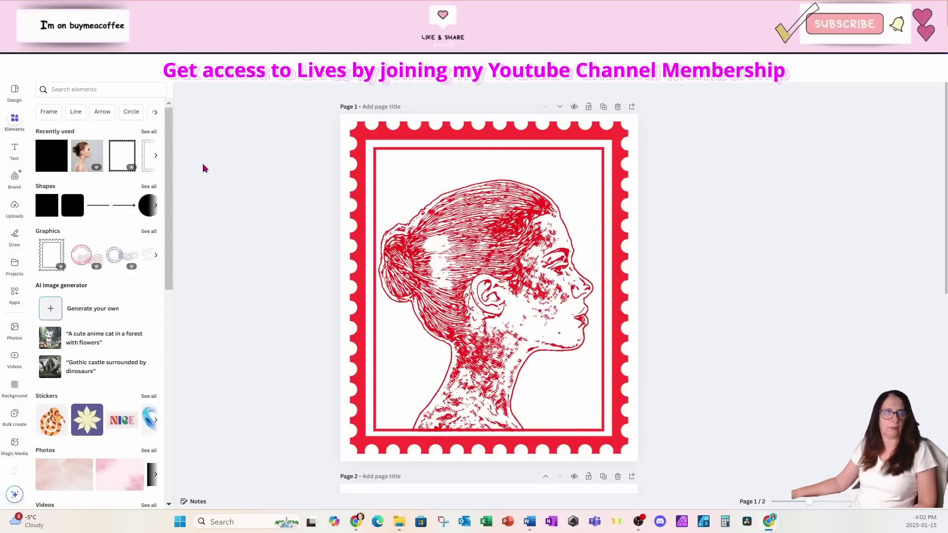
left_click(15, 150)
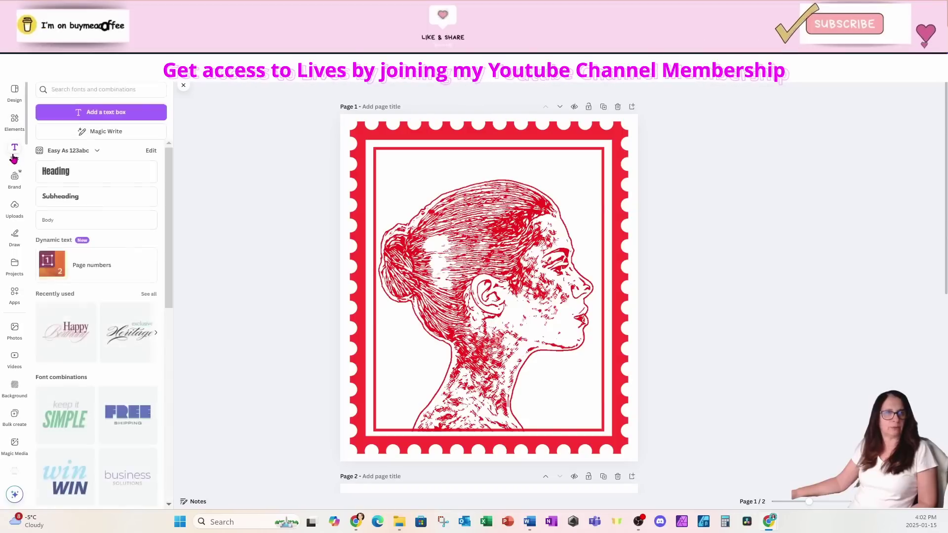
Add a heading reading 'CANADA' at the stamp's top-left corner
left_click(54, 180)
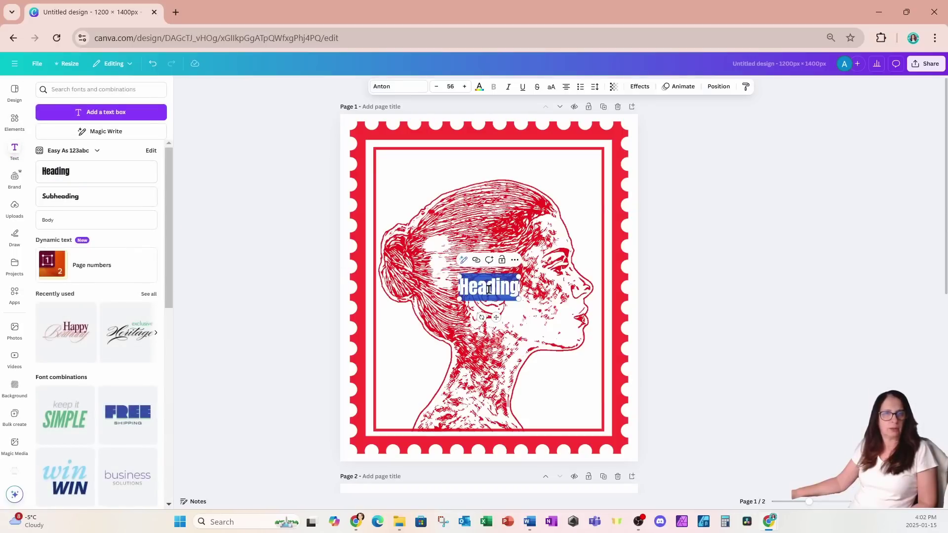
left_click_drag(496, 316, 418, 199)
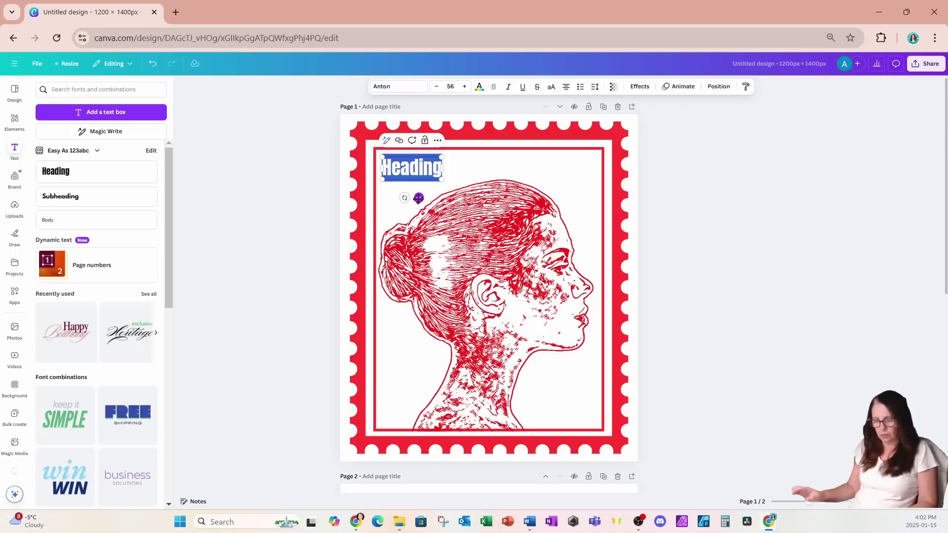
type("can")
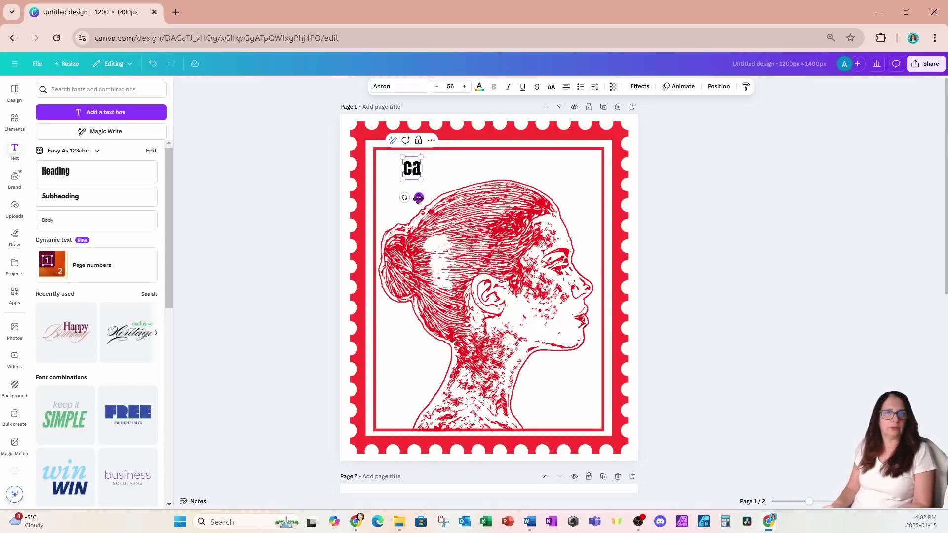
key("BackSpace")
key("BackSpace")
key("BackSpace")
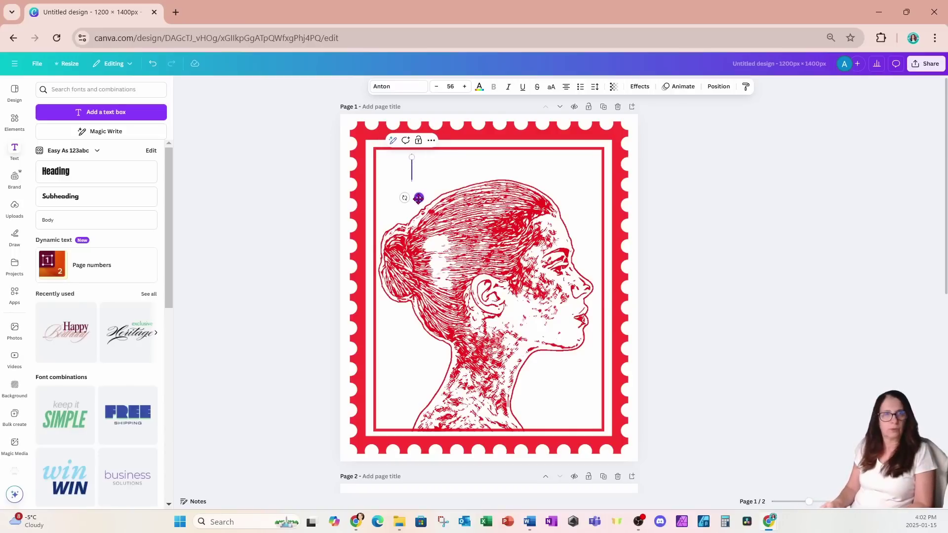
type("CANADA")
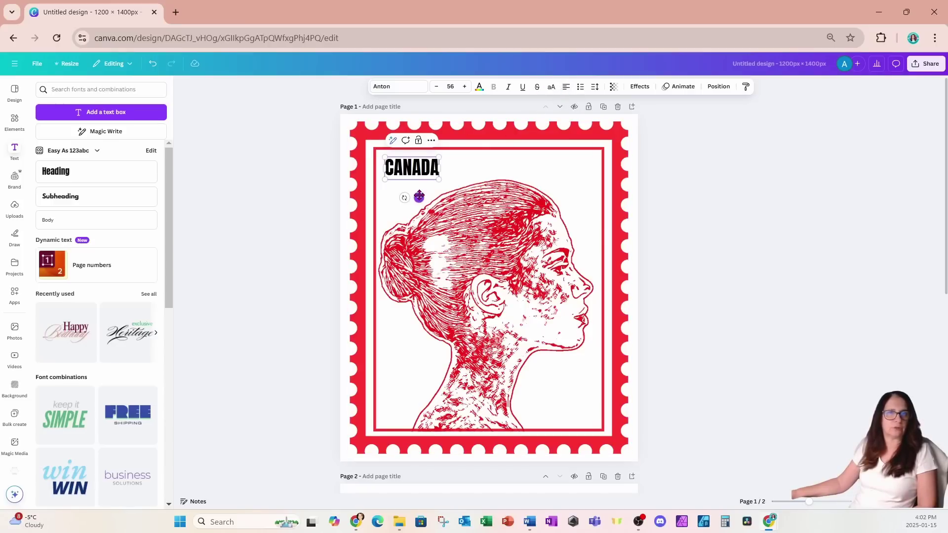
left_click_drag(419, 197, 416, 197)
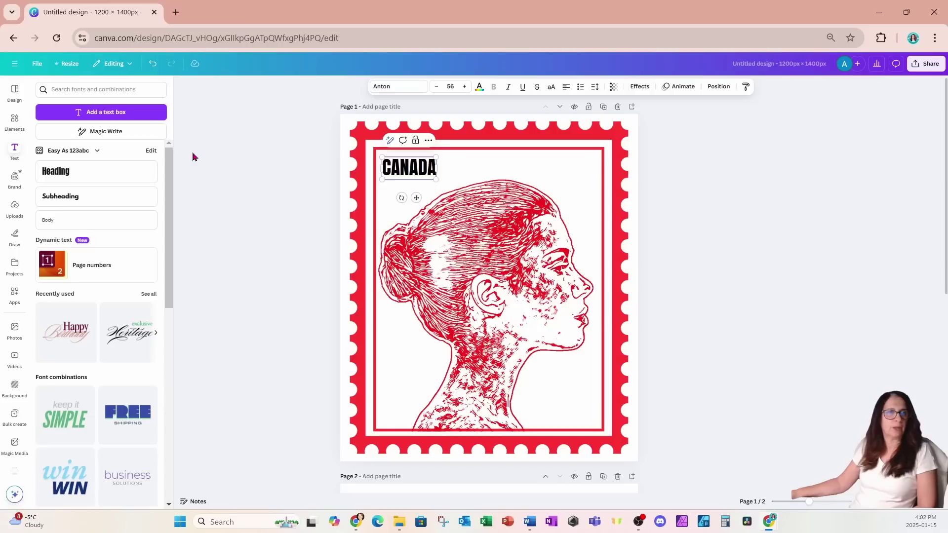
Add a right-aligned heading reading '40' at the stamp's top-right
left_click(109, 178)
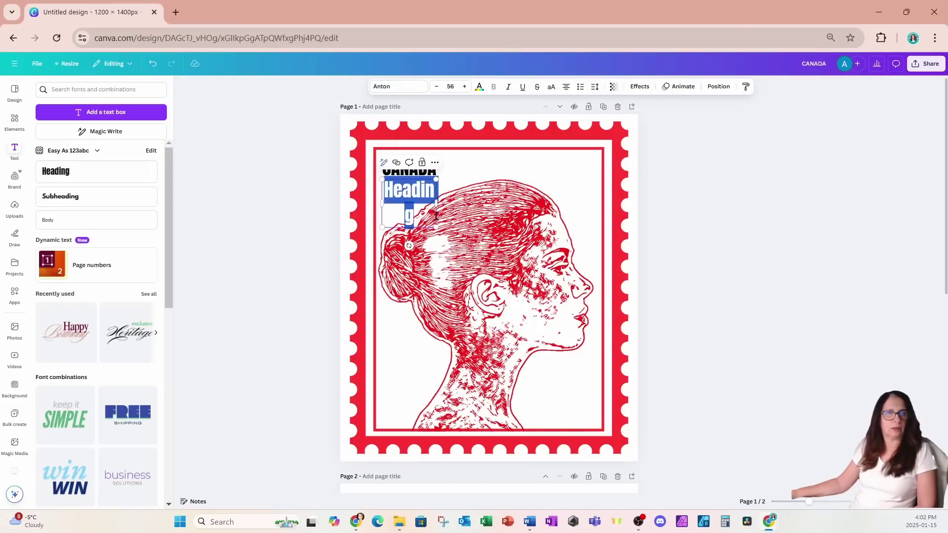
left_click_drag(438, 204, 571, 200)
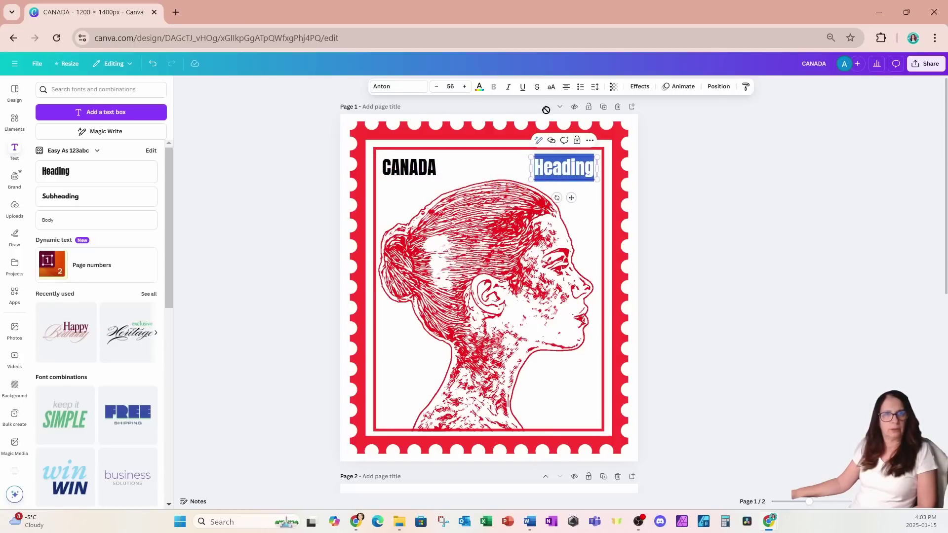
left_click(567, 91)
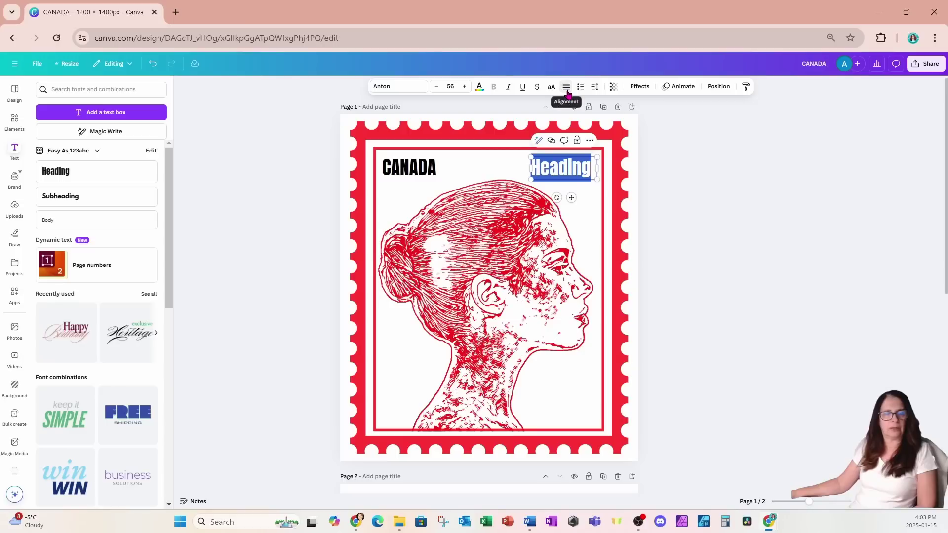
left_click(567, 91)
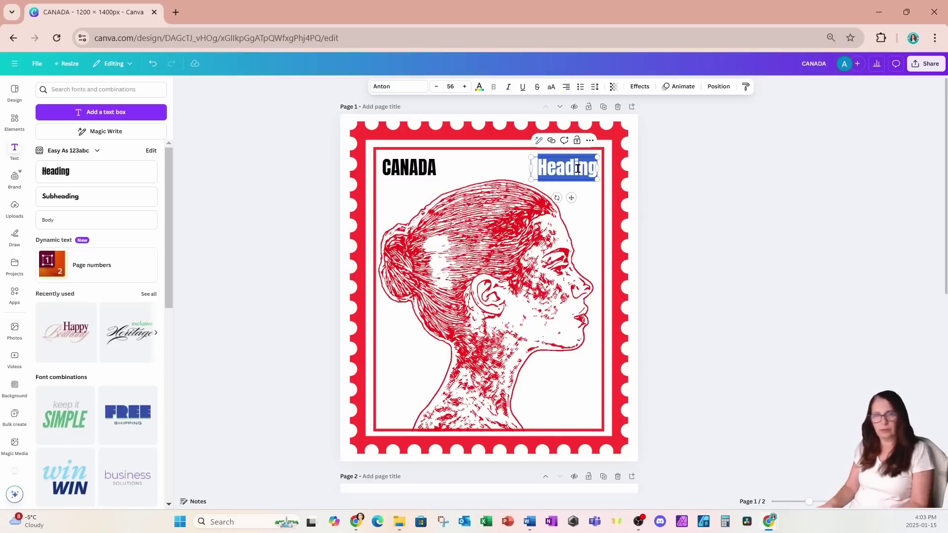
type("40")
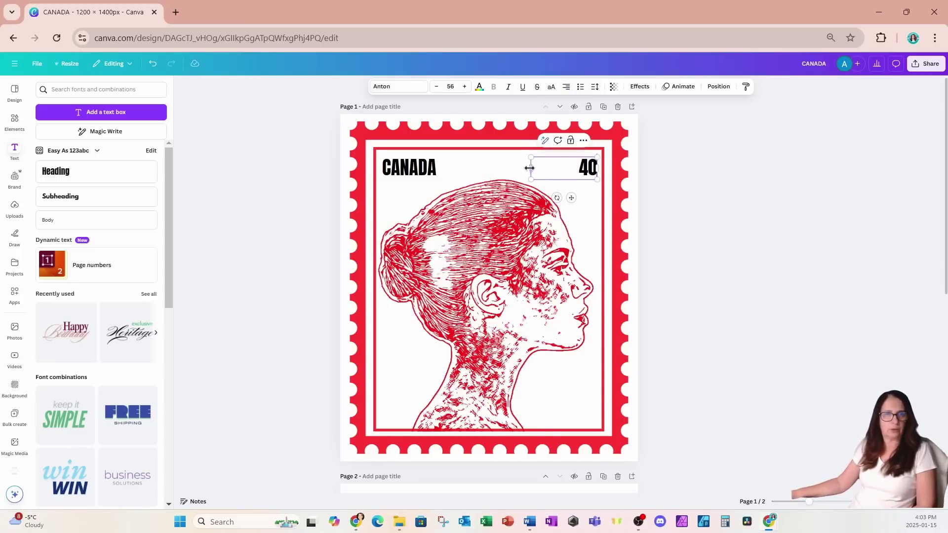
left_click_drag(530, 168, 582, 198)
left_click(14, 121)
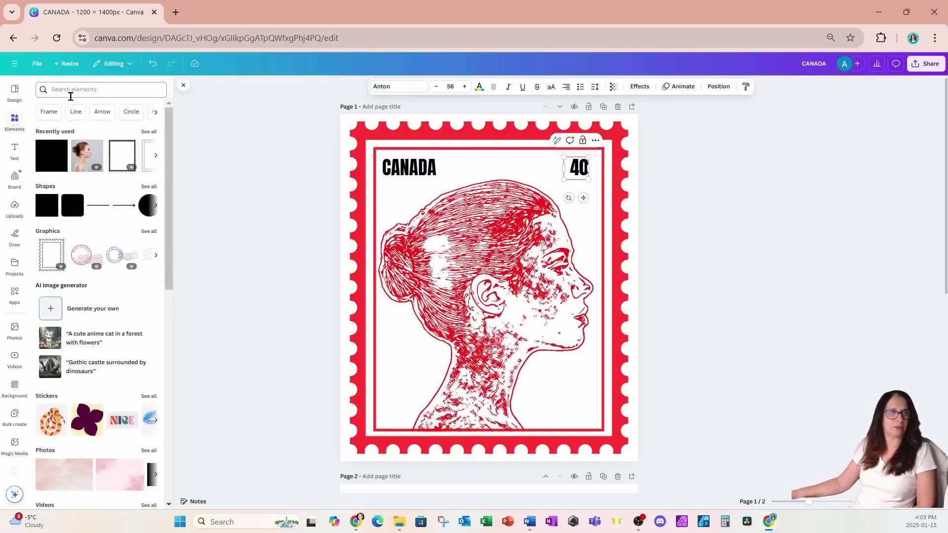
Search Elements for 'CENTS' and place a small ¢ sign right after the 40
left_click(79, 89)
type("CENTS")
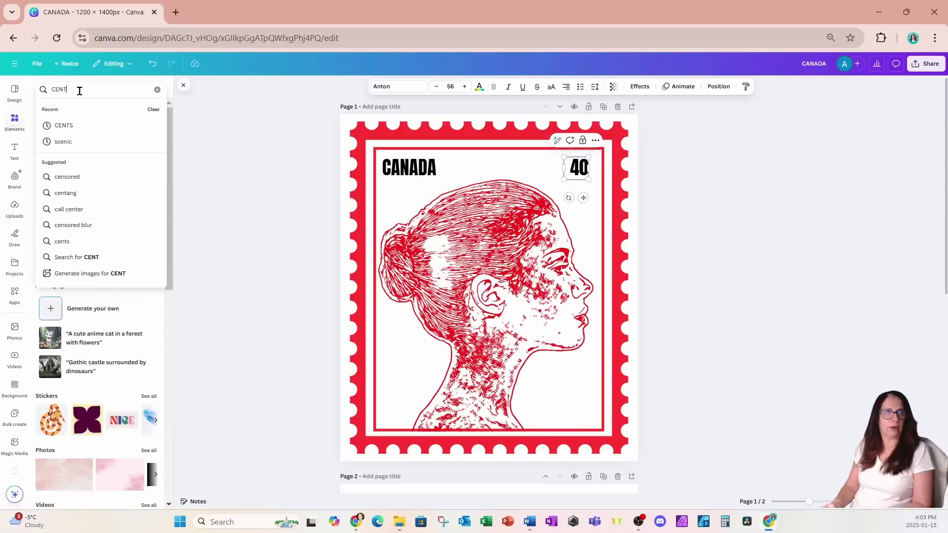
key("Return")
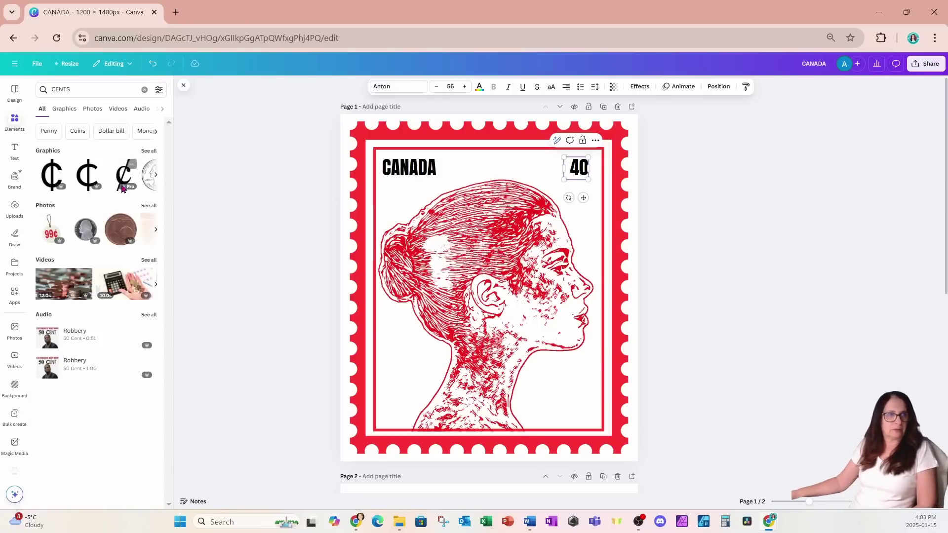
left_click(122, 179)
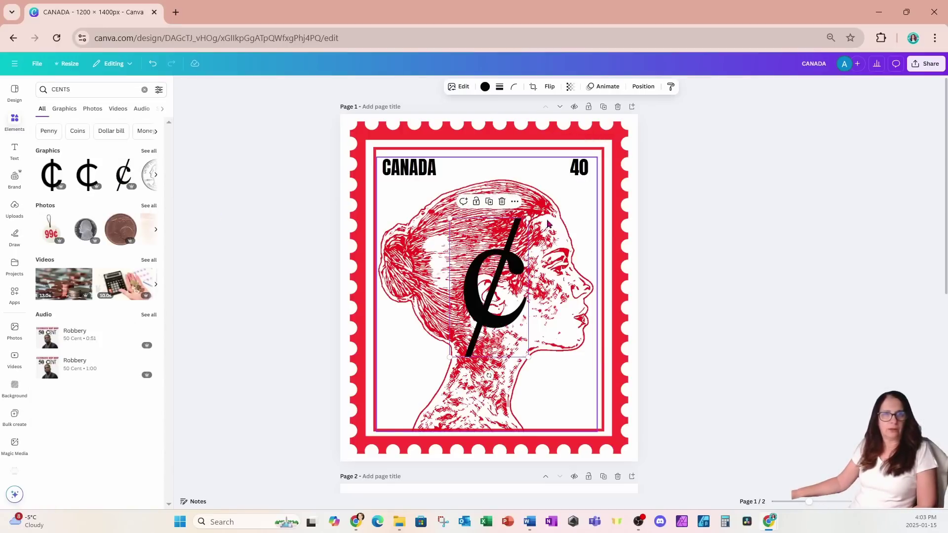
left_click_drag(528, 218, 596, 197)
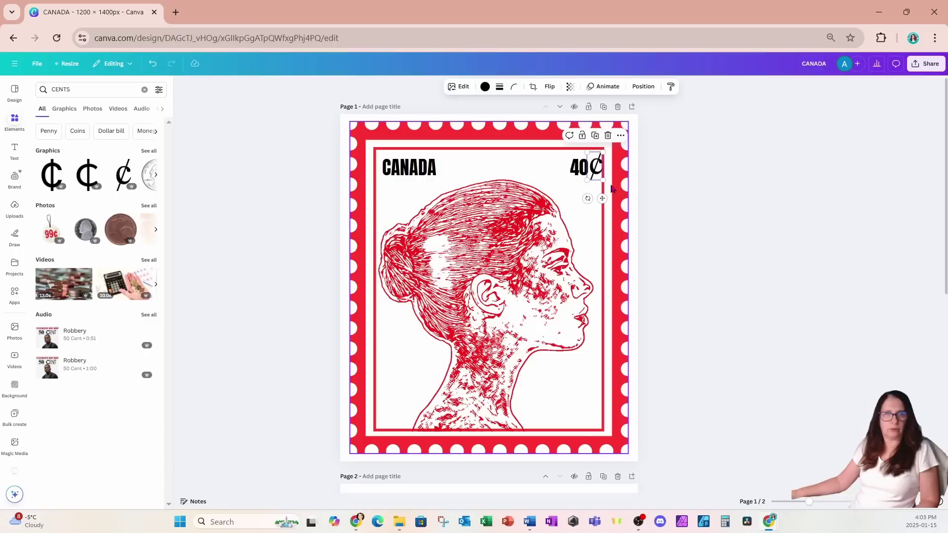
mouse_move(604, 181)
left_mouse_down()
mouse_move(598, 169)
mouse_move(597, 190)
left_mouse_up()
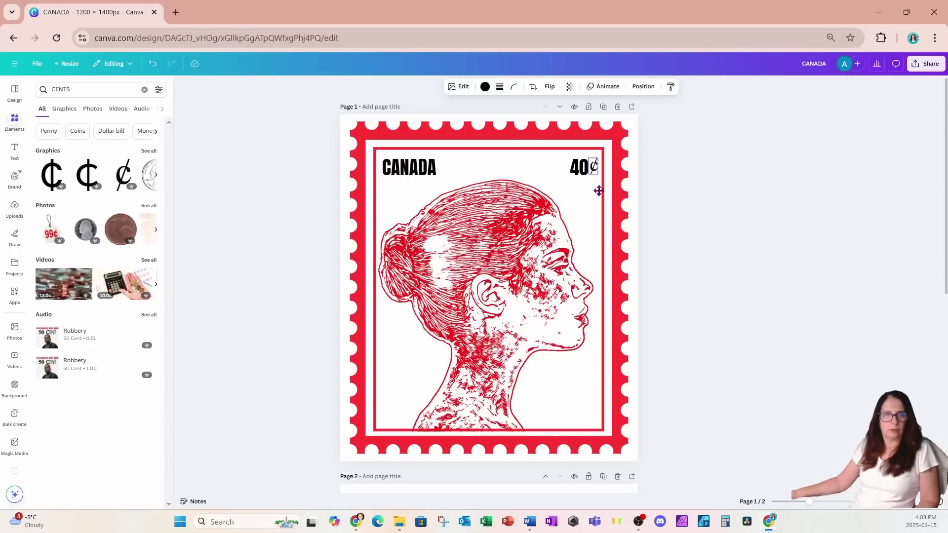
left_click(679, 208)
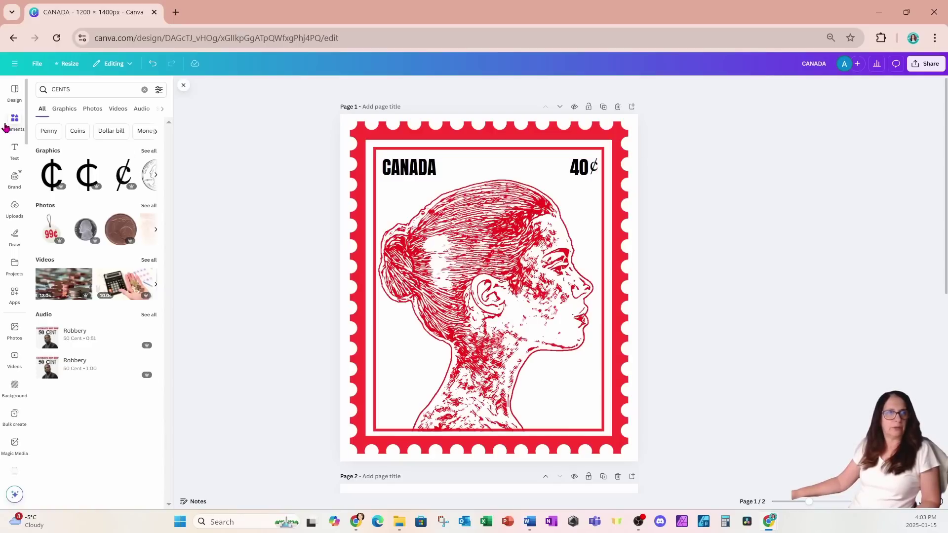
Search Elements for 'STAMP' and add the circular postmark graphic from all graphics
left_click(75, 91)
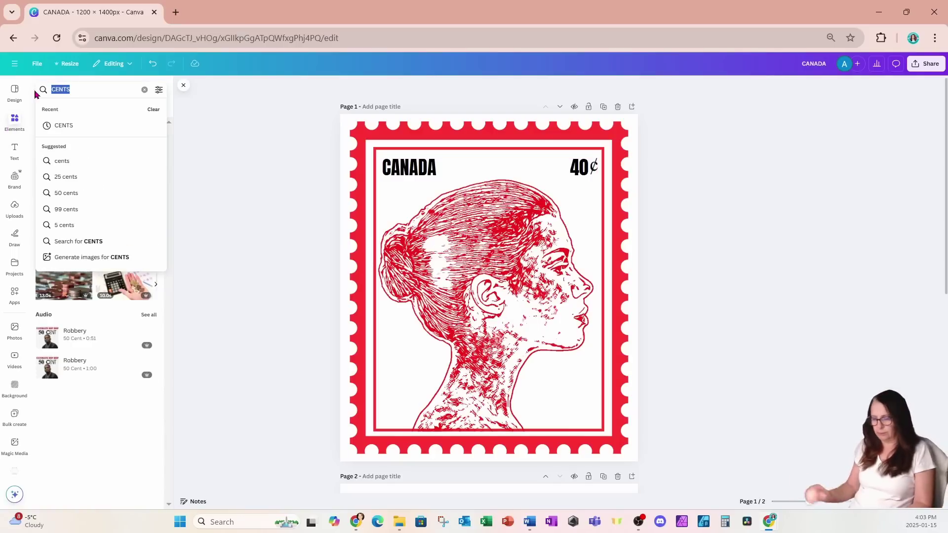
type("STAMP")
key("Return")
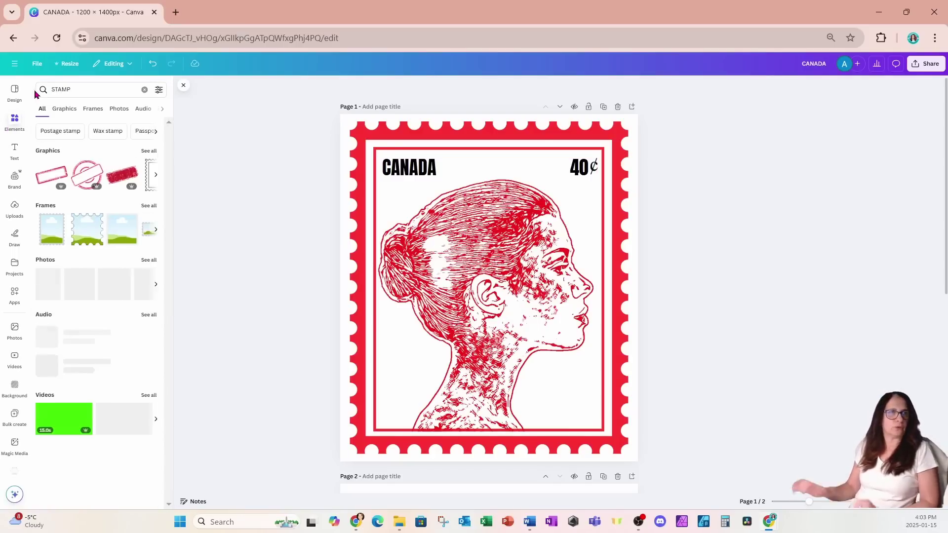
left_click(149, 152)
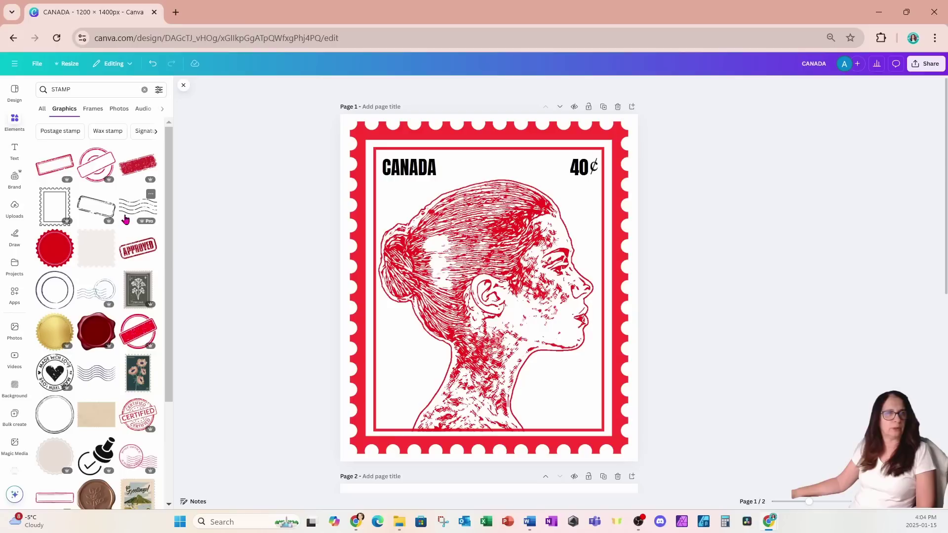
left_click(97, 294)
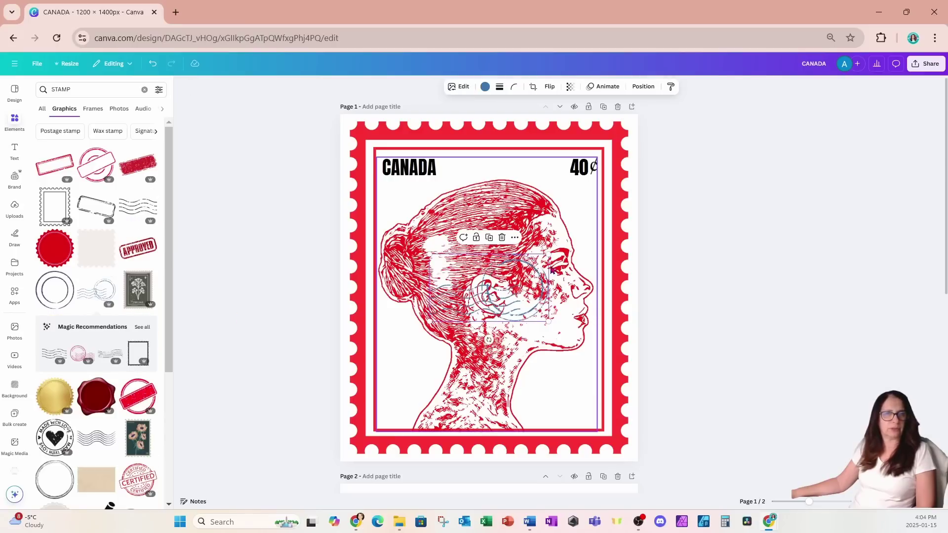
Enlarge the postmark and position it over the stamp's top-right corner and upper portrait
left_click_drag(522, 230, 735, 185)
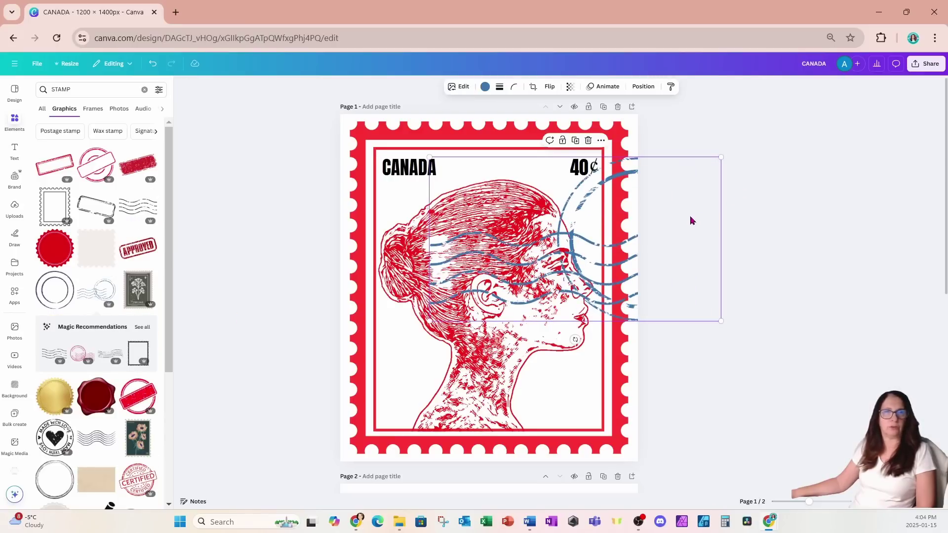
left_click_drag(689, 218, 675, 160)
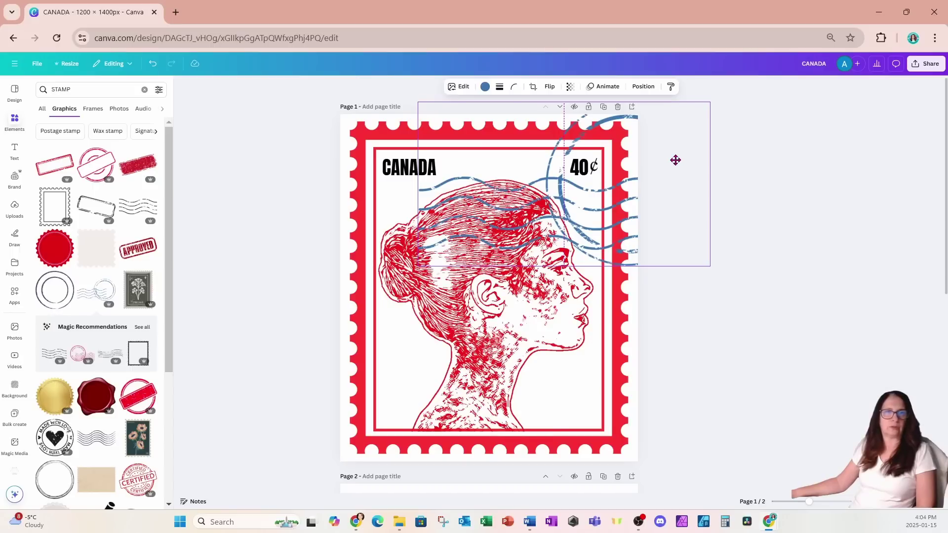
left_click(746, 237)
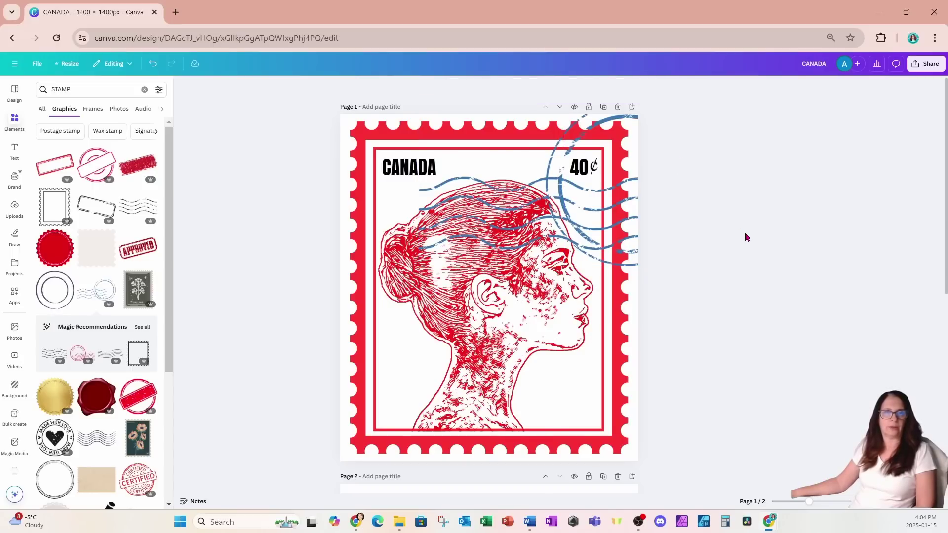
left_click_drag(640, 223, 614, 219)
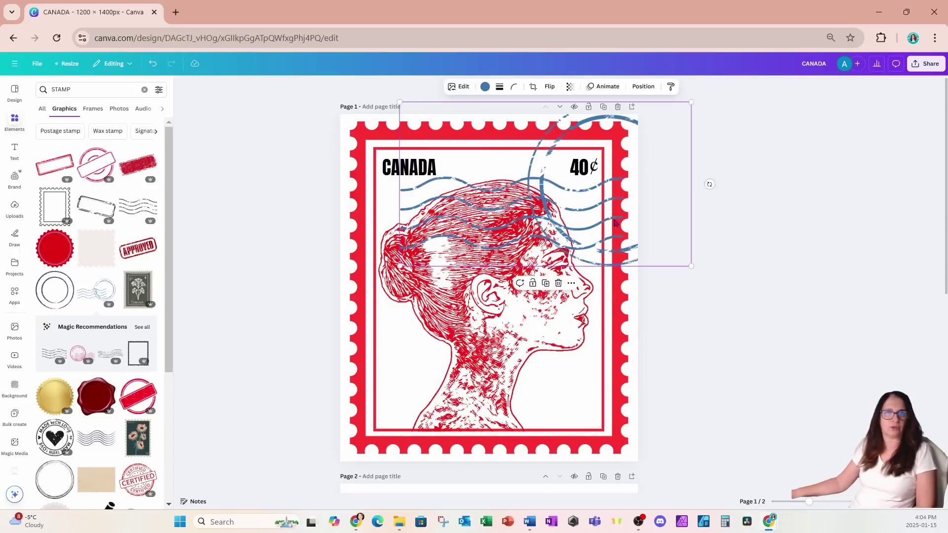
Recolour the postmark from blue to black
left_click(489, 91)
left_click(67, 152)
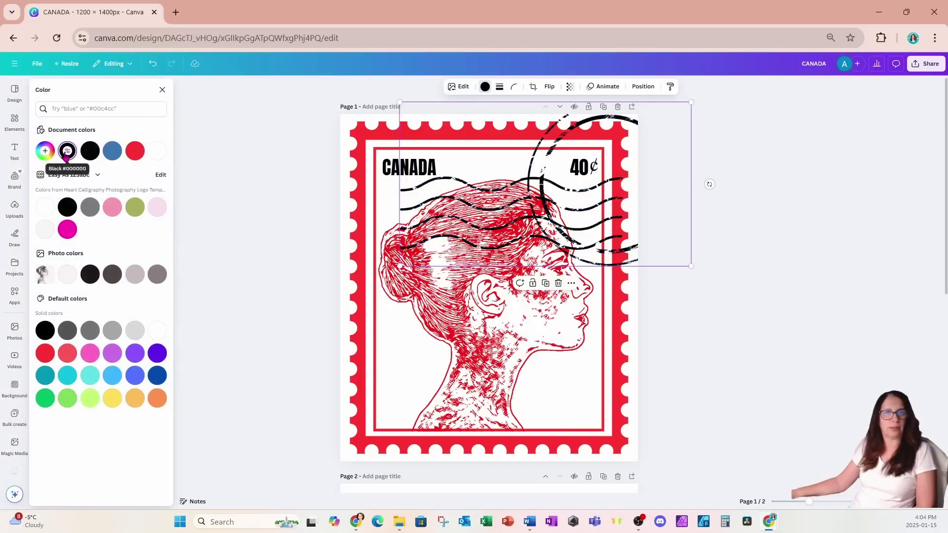
key("Escape")
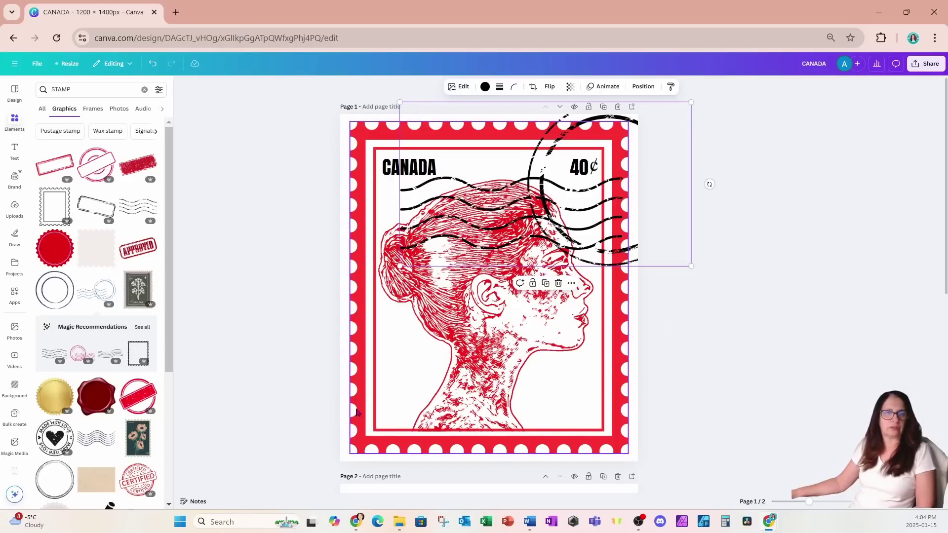
left_click(101, 91)
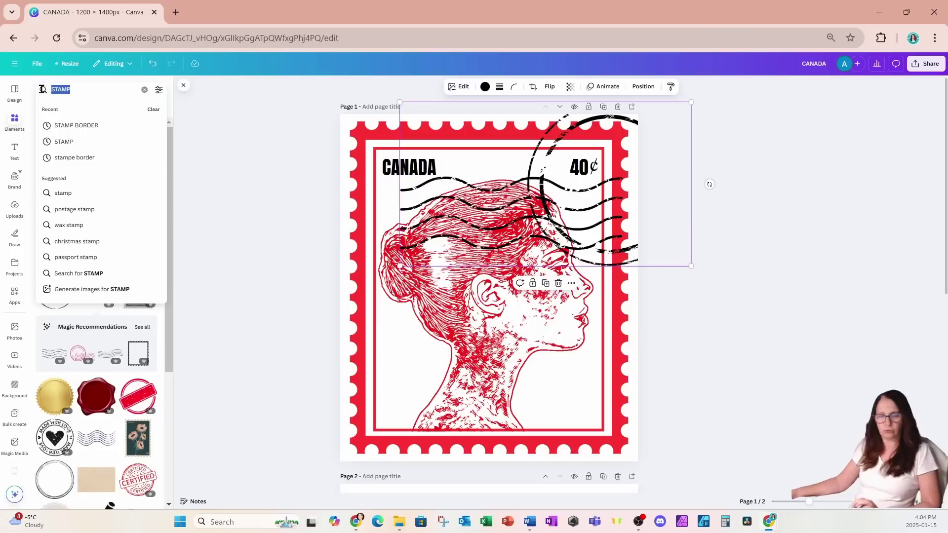
Search graphics for 'GRUNGE BORDER' and add a grunge border graphic to the page
type("GRUNGE")
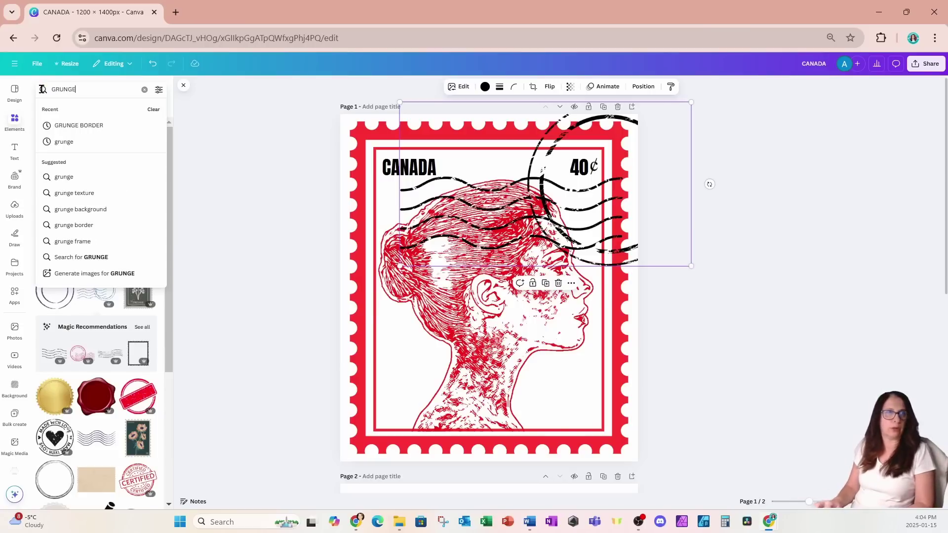
key("Return")
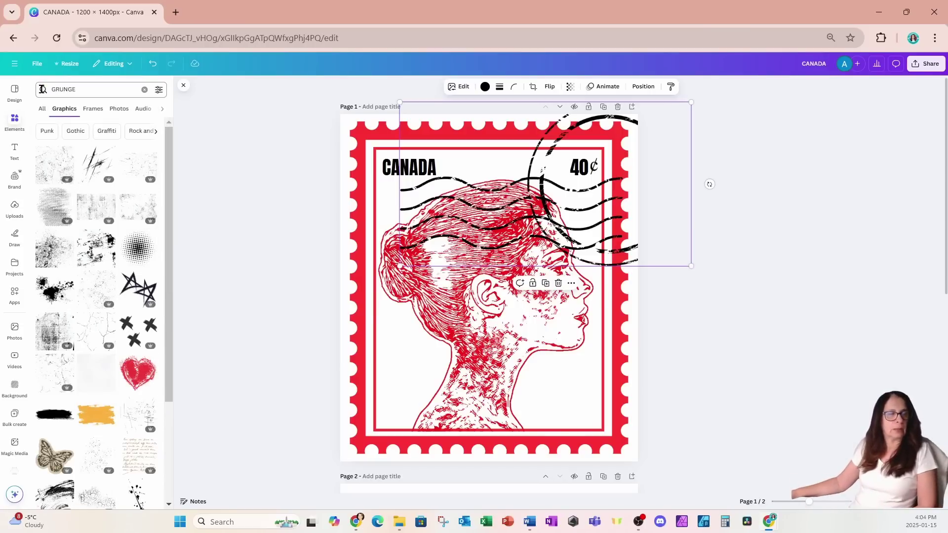
left_click(93, 92)
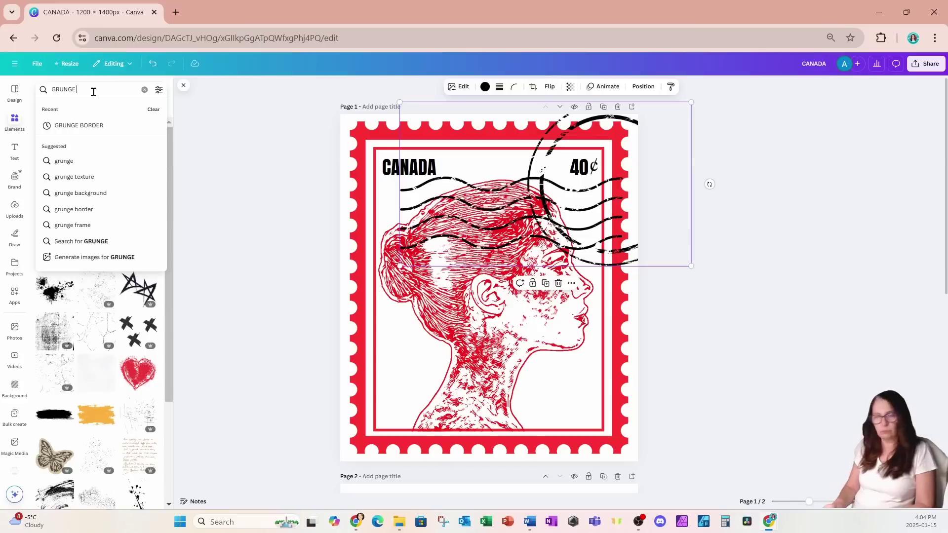
type("BORDER")
key("Return")
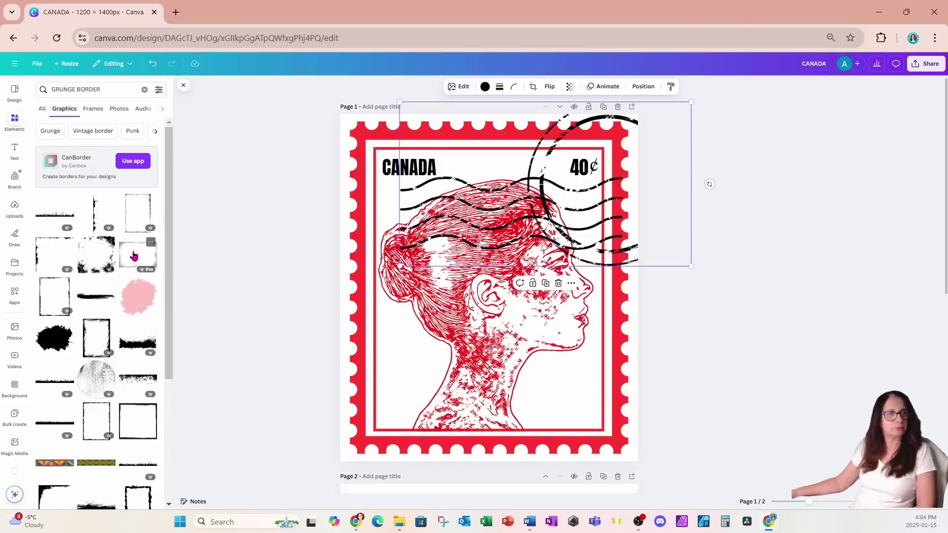
left_click(130, 213)
Stretch the grunge border over the stamp's edges and colour it white
left_click_drag(497, 352, 688, 500)
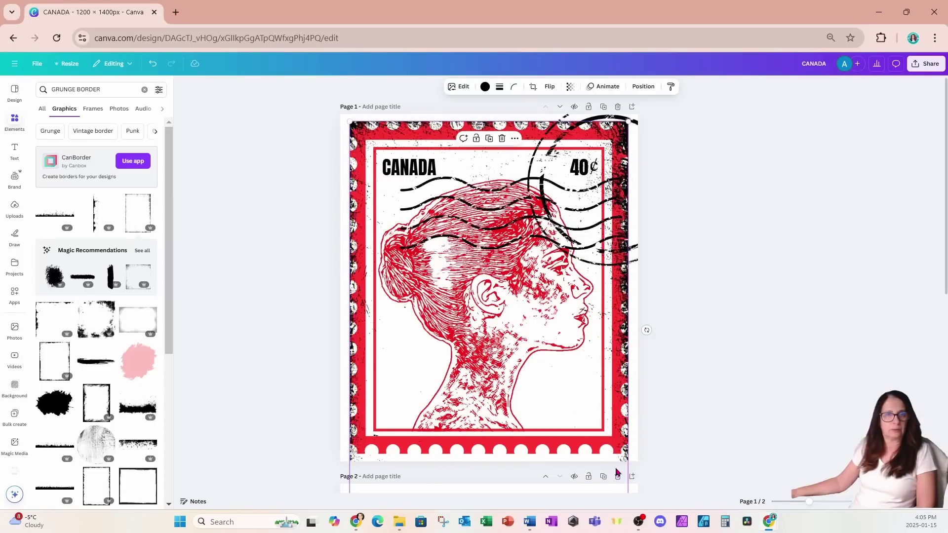
left_click(485, 86)
left_click(131, 153)
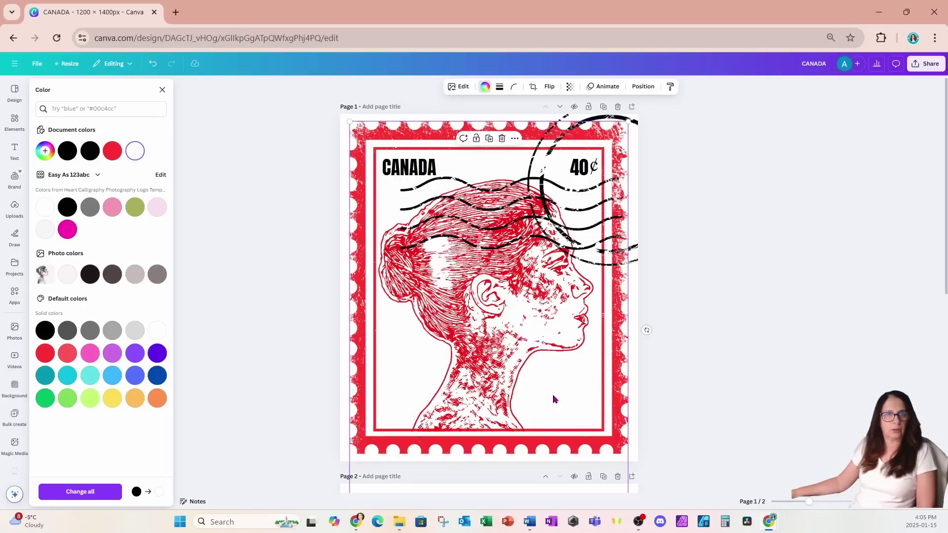
Duplicate the white grunge border and offset the copy across the stamp's edges
left_click(489, 139)
left_click_drag(552, 364, 544, 313)
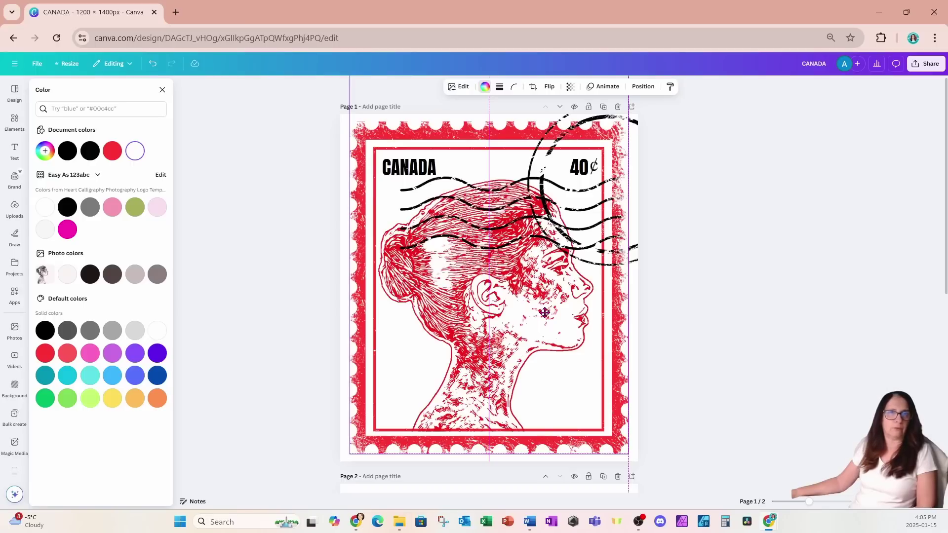
left_click_drag(545, 312, 545, 312)
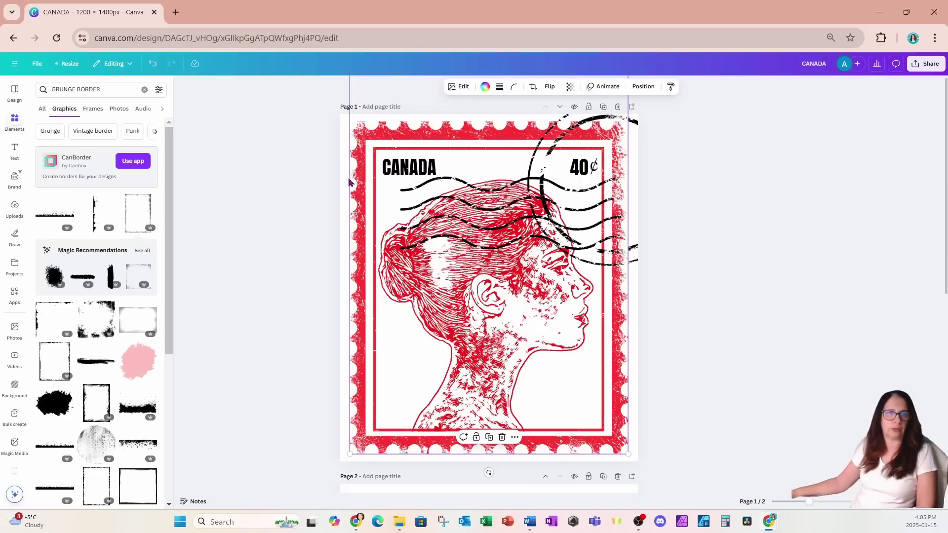
left_click(286, 171)
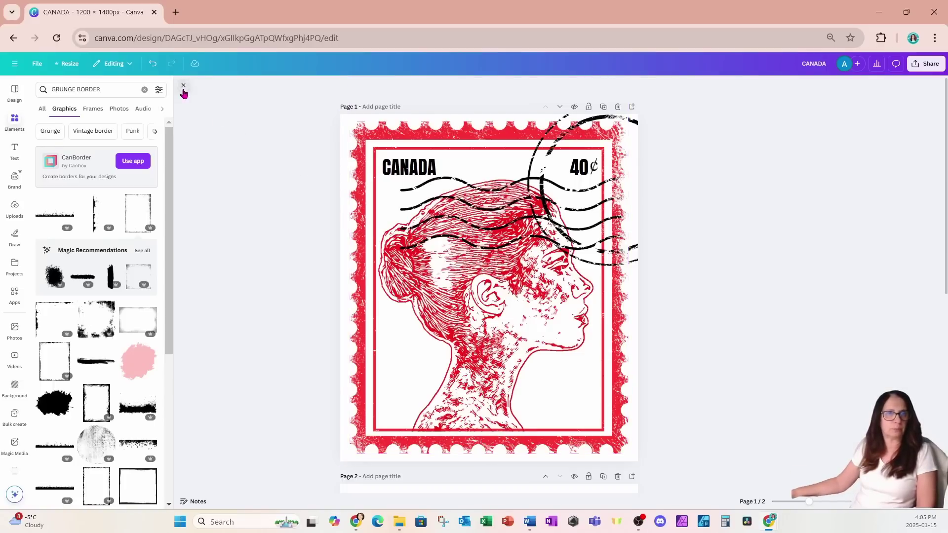
left_click(183, 86)
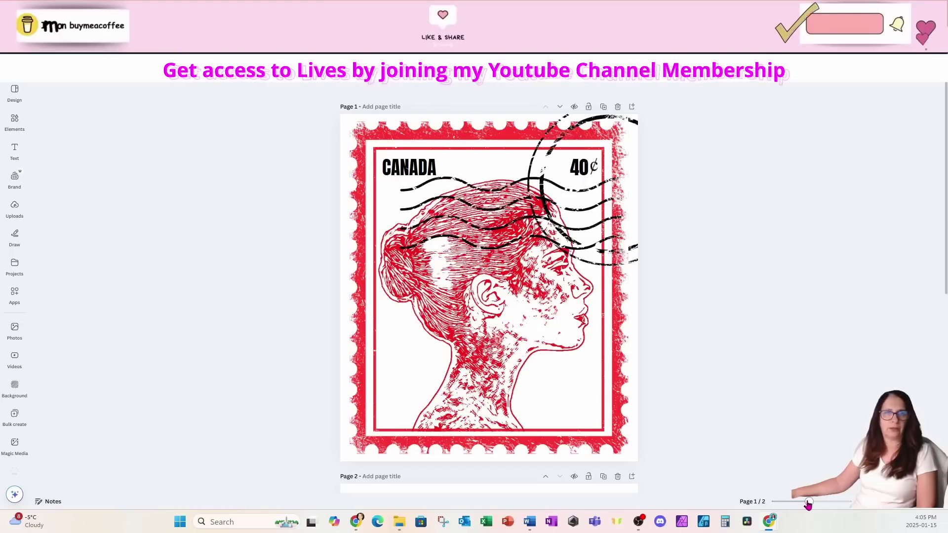
left_click_drag(808, 502, 812, 504)
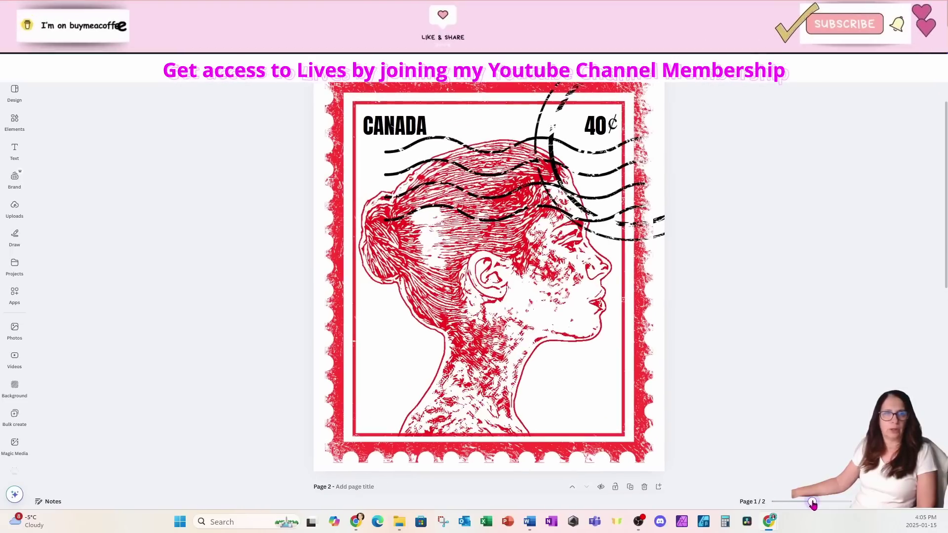
scroll(791, 446, "down", 2)
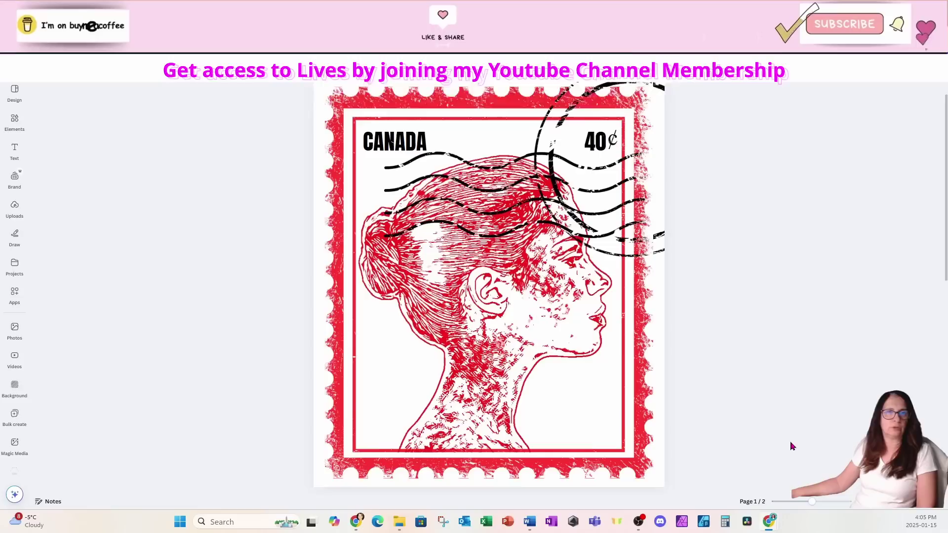
scroll(791, 446, "up", 2)
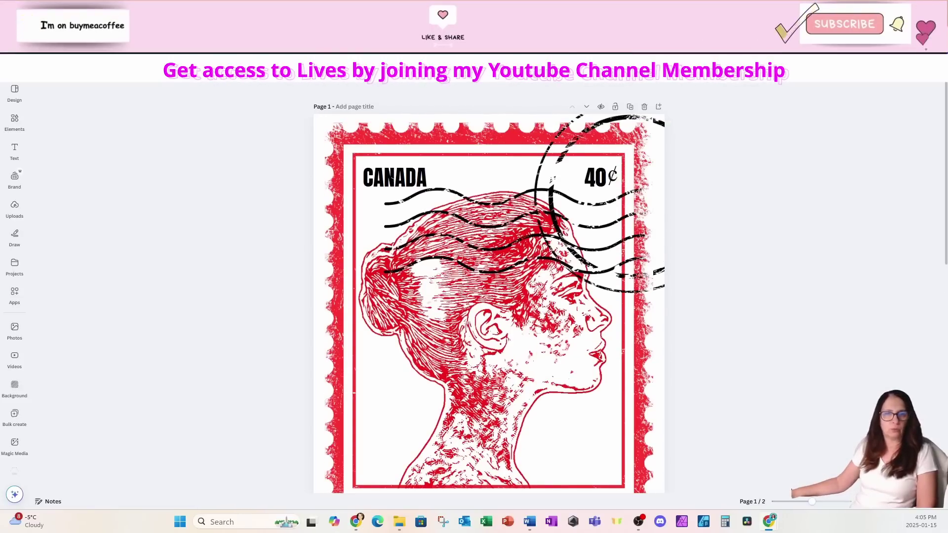
left_click_drag(812, 502, 810, 502)
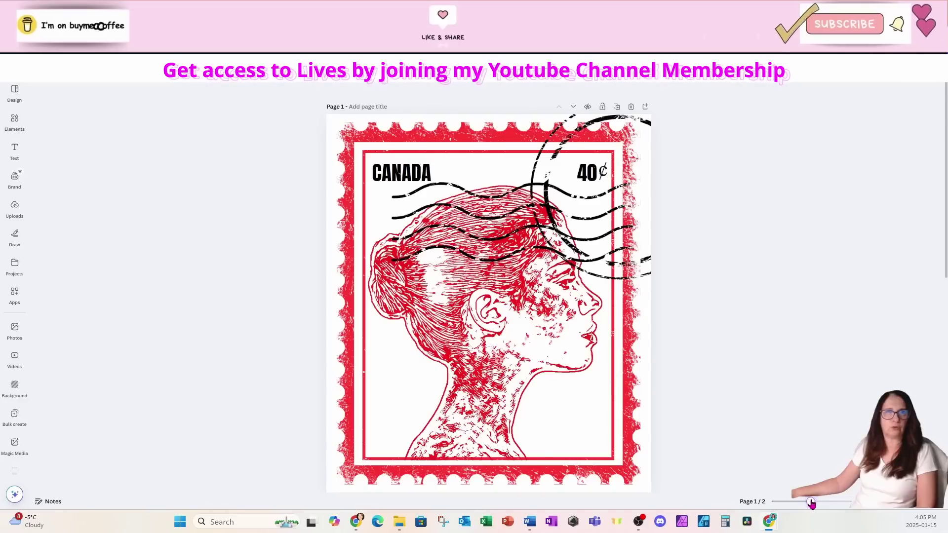